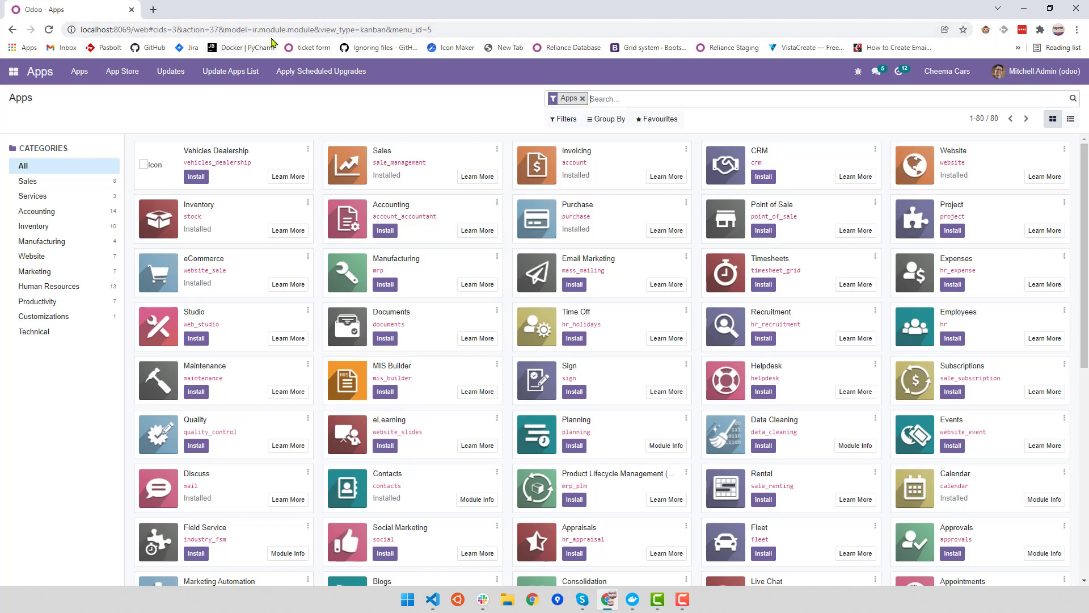
Switch developer mode off and on again, and highlight the debug parameter in the web address
click(986, 31)
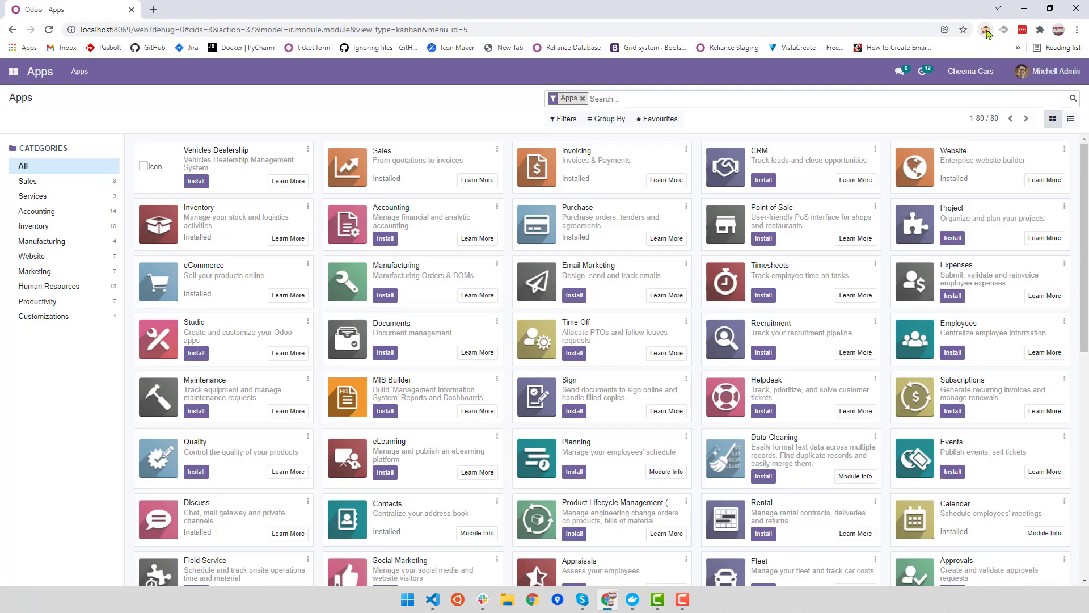
click(986, 32)
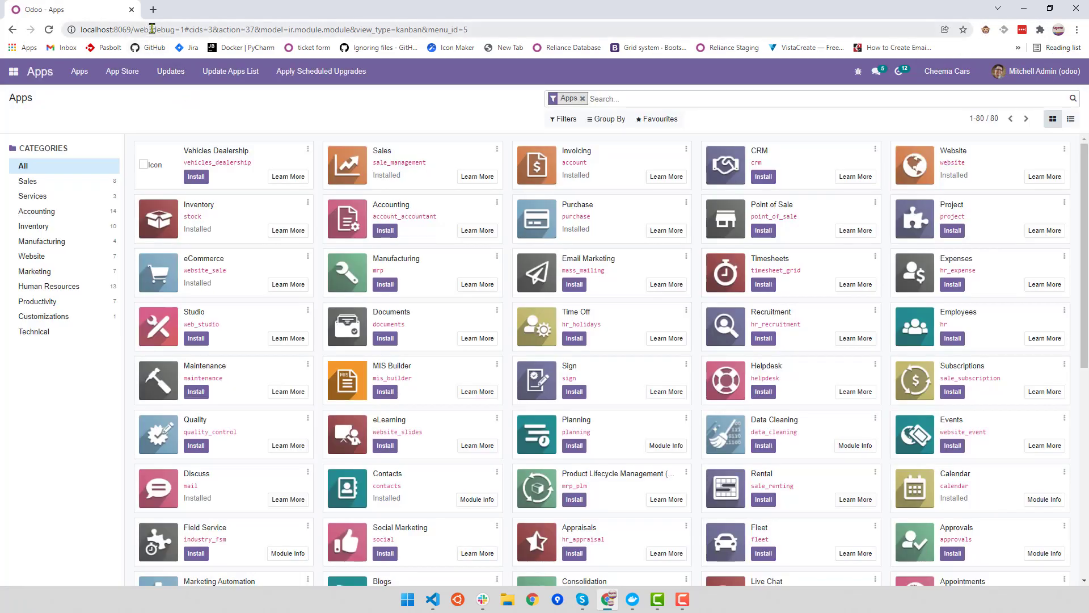
drag(152, 28, 185, 31)
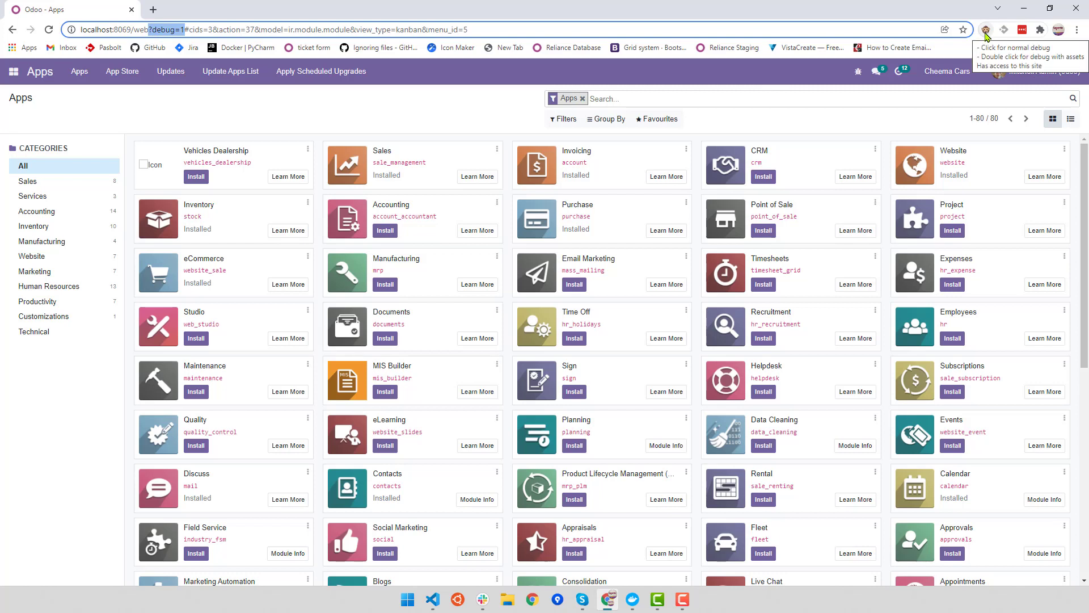
click(465, 122)
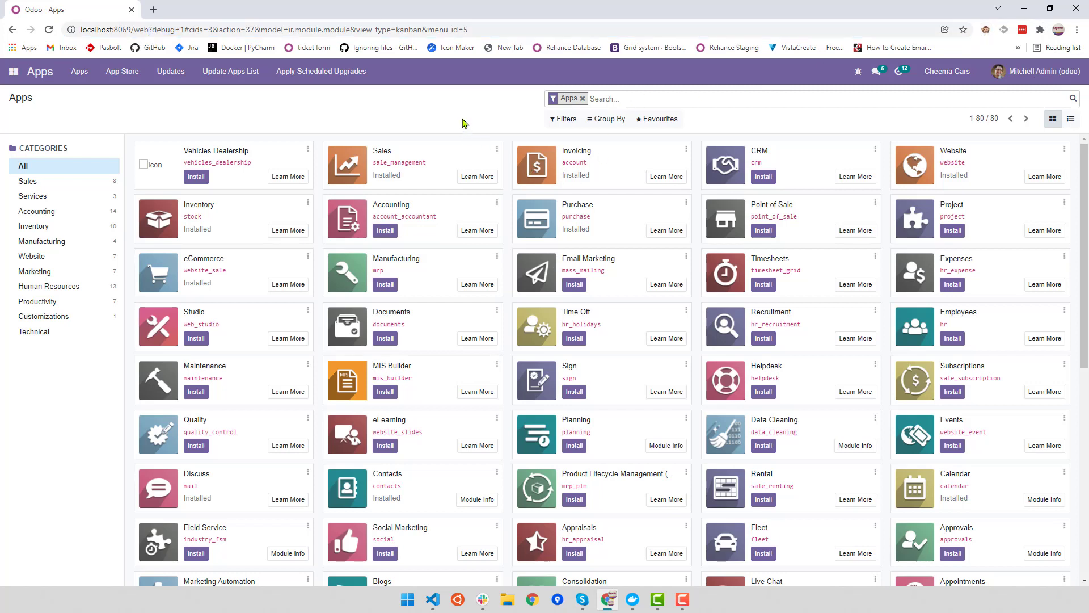
Open the Cheema Cars home page from the Website app and put it in edit mode
click(14, 73)
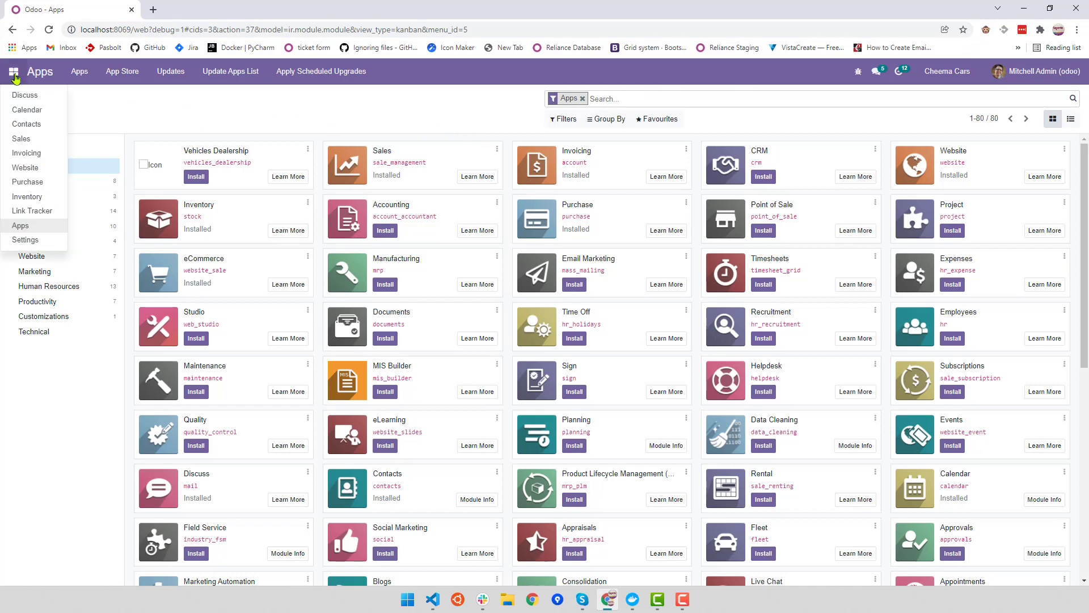
click(29, 167)
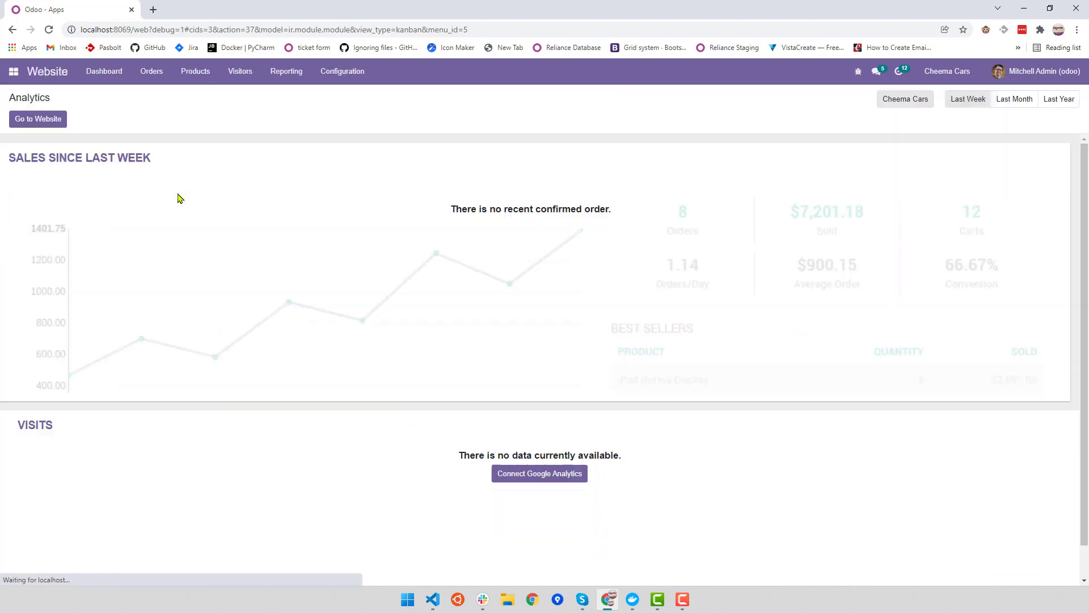
click(33, 120)
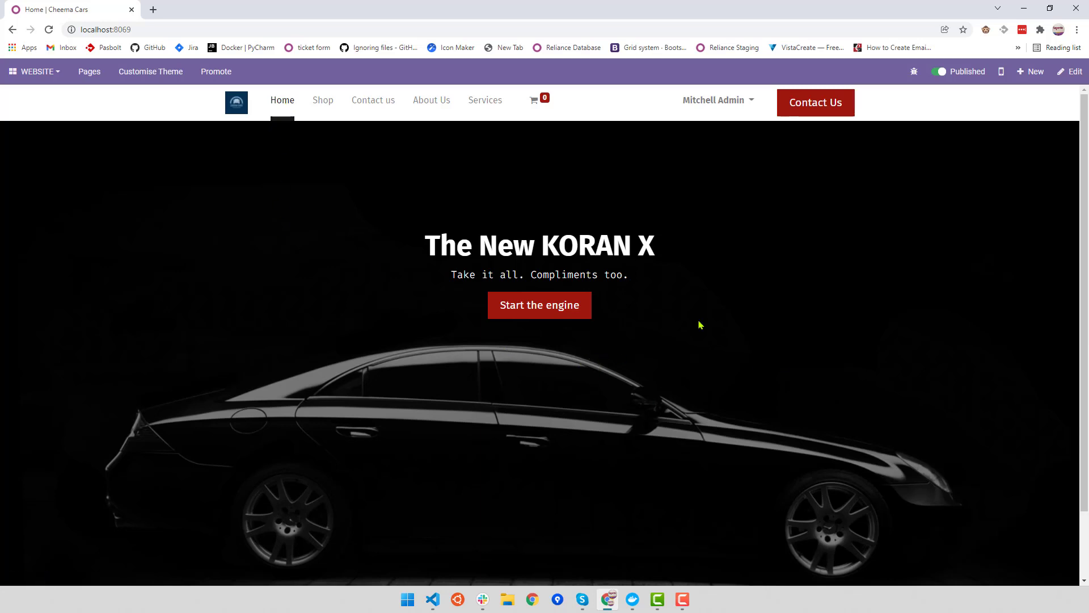
click(1055, 73)
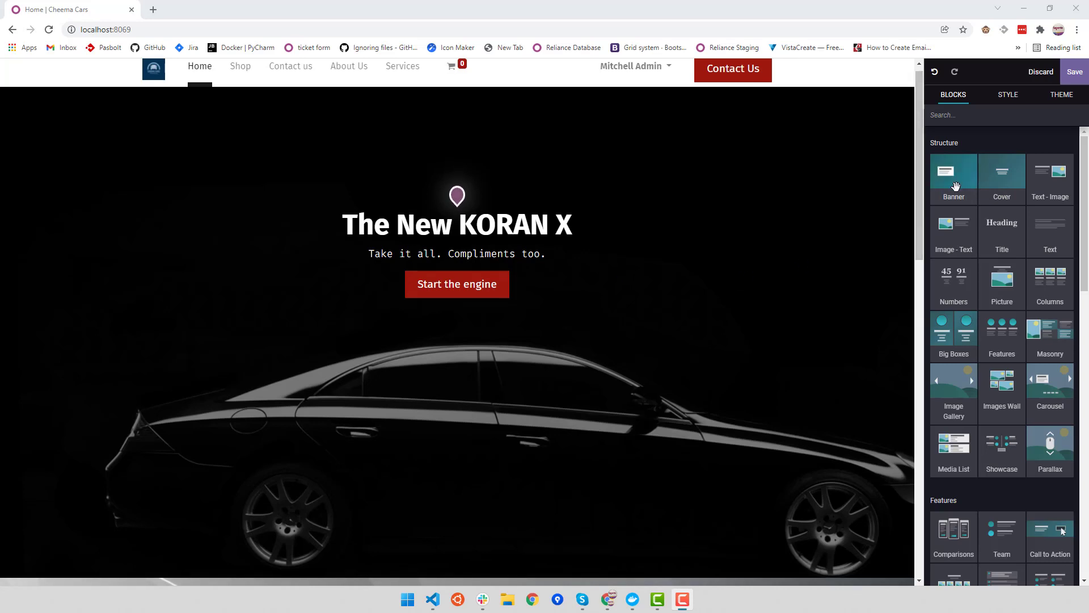
Insert a Banner block at the start of the home page and a Cover block above it
drag(956, 186, 731, 206)
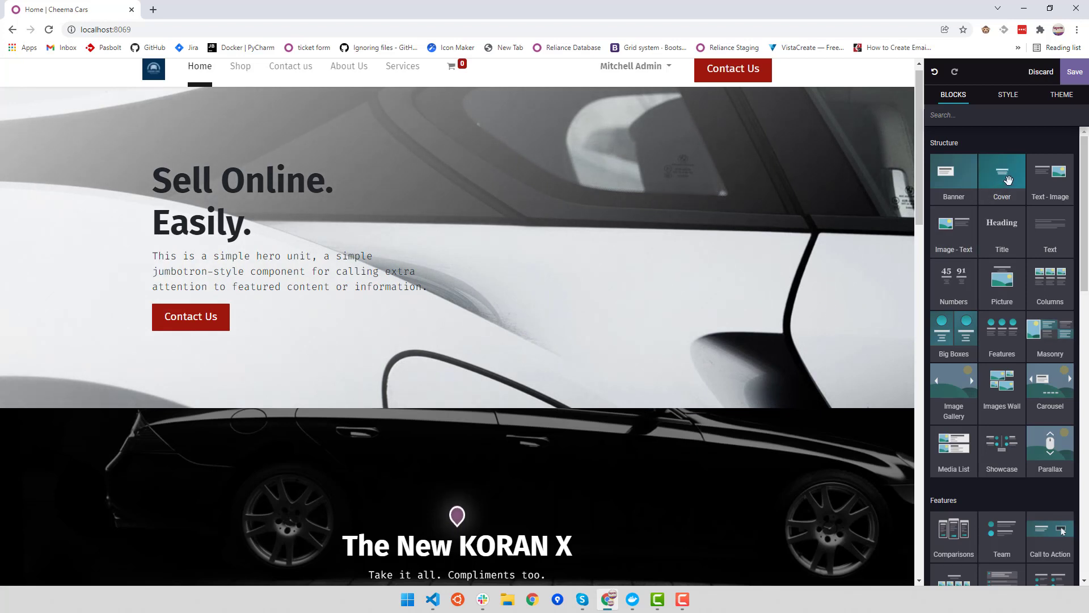
drag(1008, 180, 530, 203)
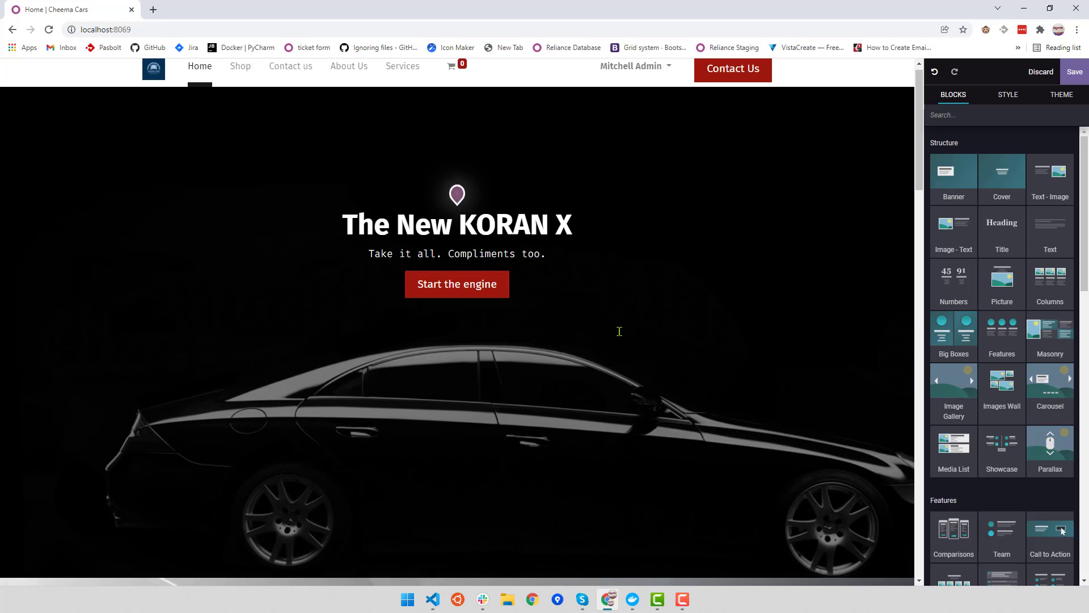
scroll(549, 397, down, 3)
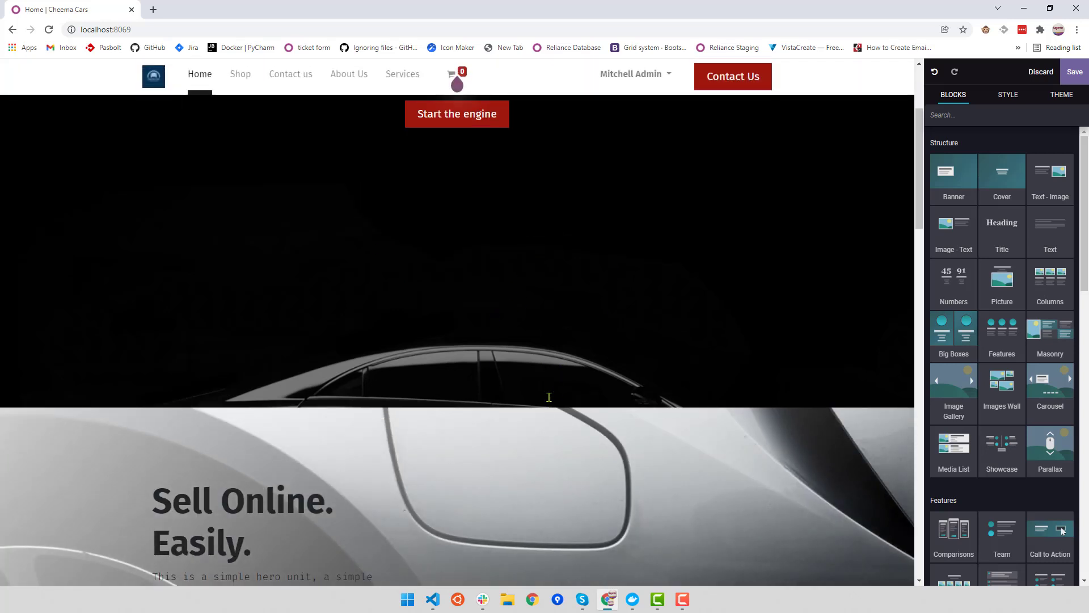
scroll(549, 397, up, 3)
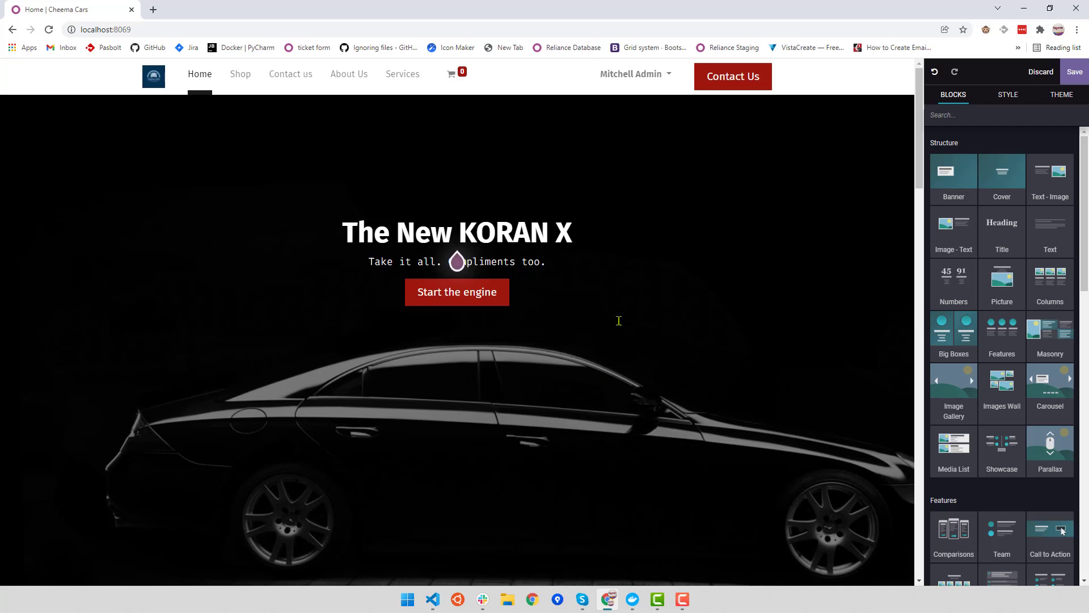
key(alt+Tab)
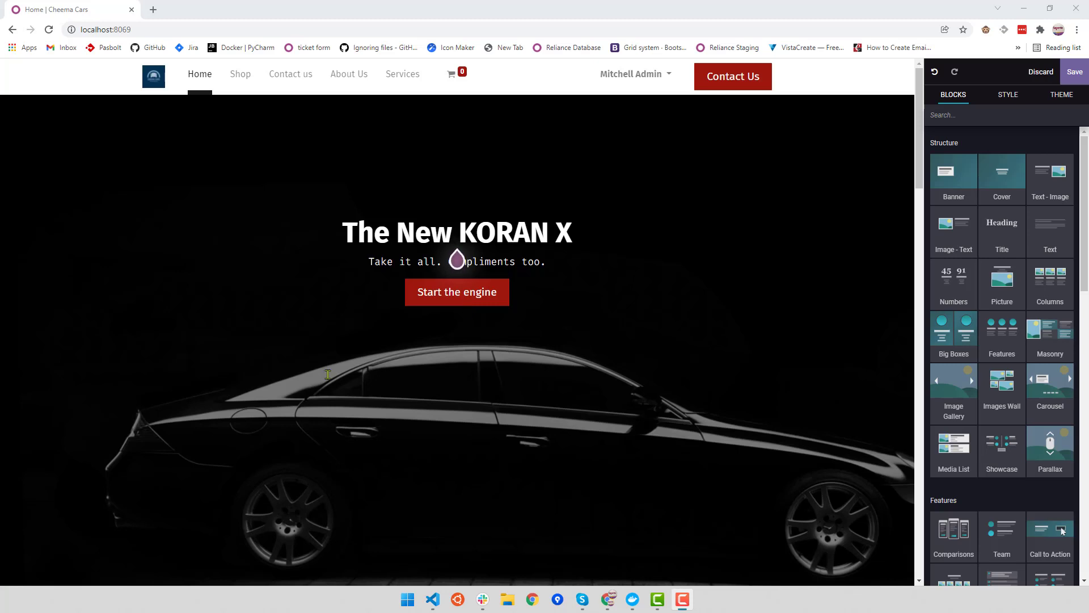
Change the new cover's heading to "The New Mercedes Benz"
mouse_move(457, 270)
click(582, 316)
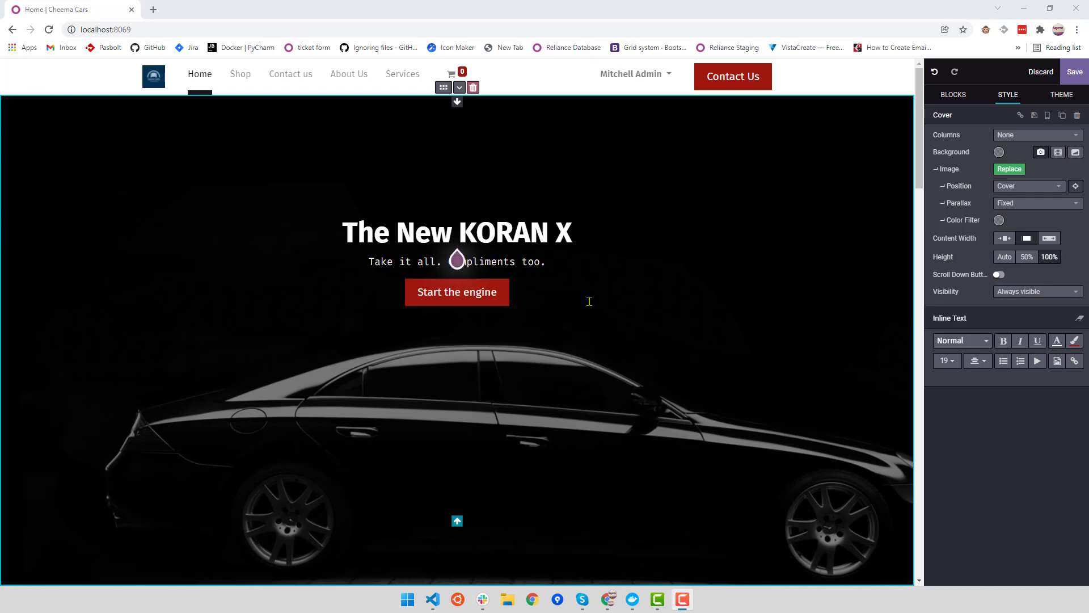
click(498, 236)
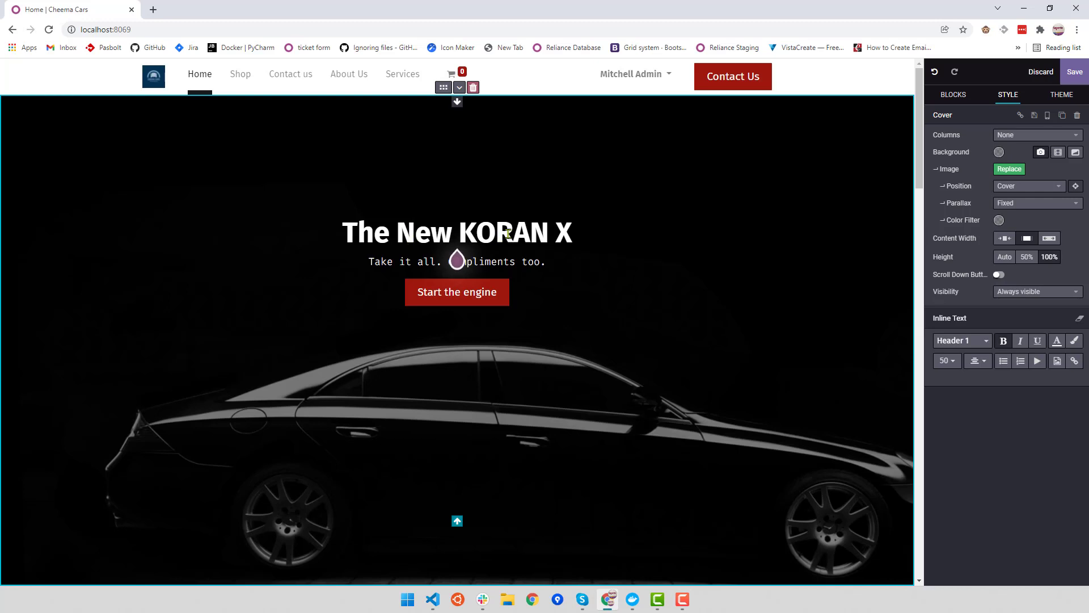
key(BackSpace)
key(BackSpace)
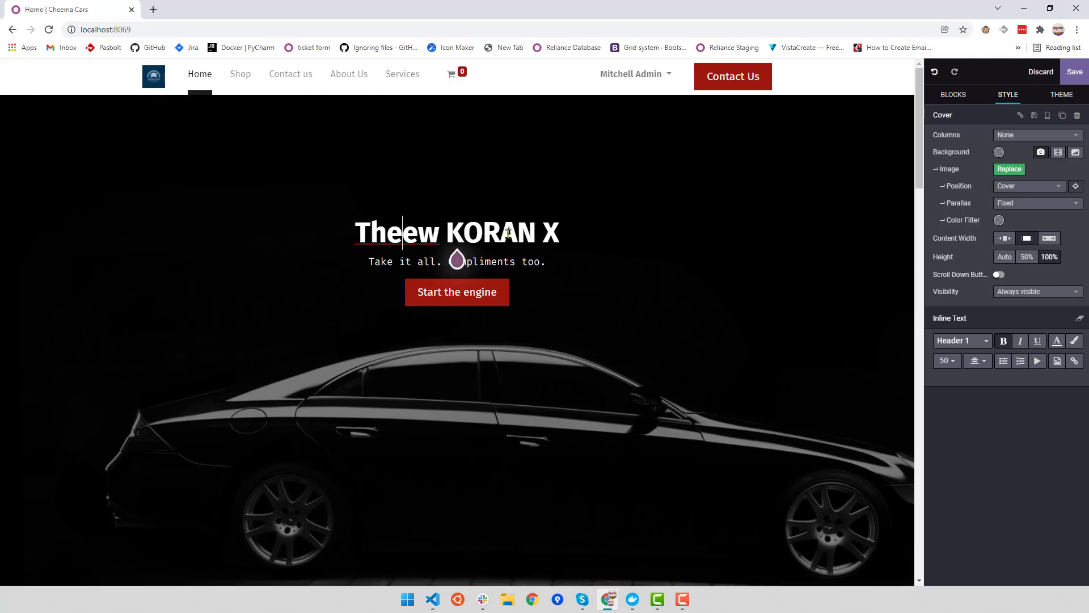
text(N)
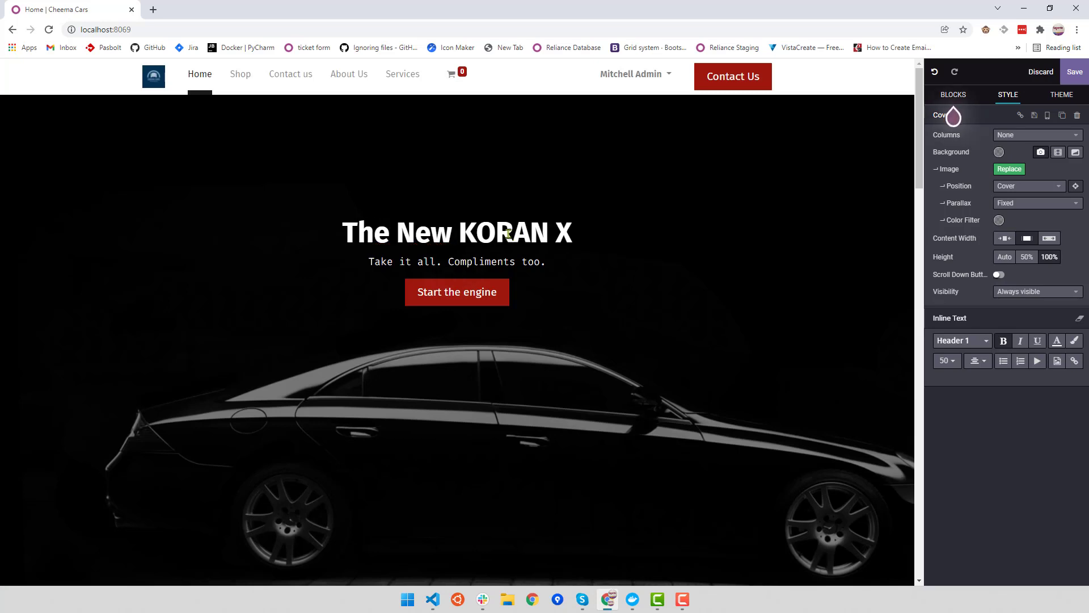
key(Right)
key(Right)
key(Right)
key(Right)
key(Right)
key(Right)
key(Right)
key(Right)
key(Right)
key(Right)
key(Right)
key(BackSpace)
key(BackSpace)
key(BackSpace)
key(BackSpace)
key(BackSpace)
key(BackSpace)
key(BackSpace)
key(BackSpace)
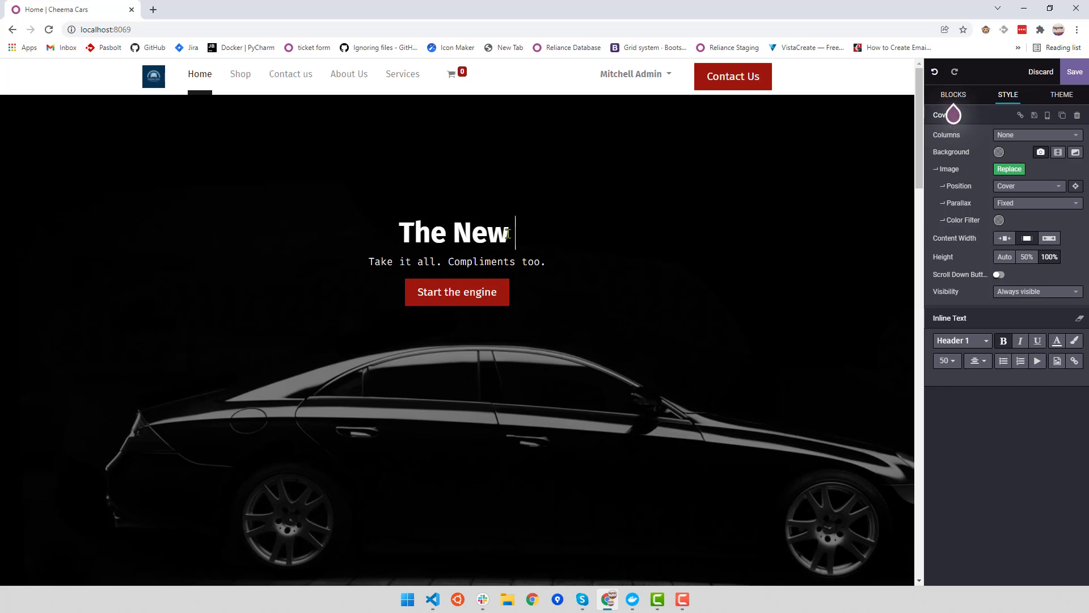
text(Merc)
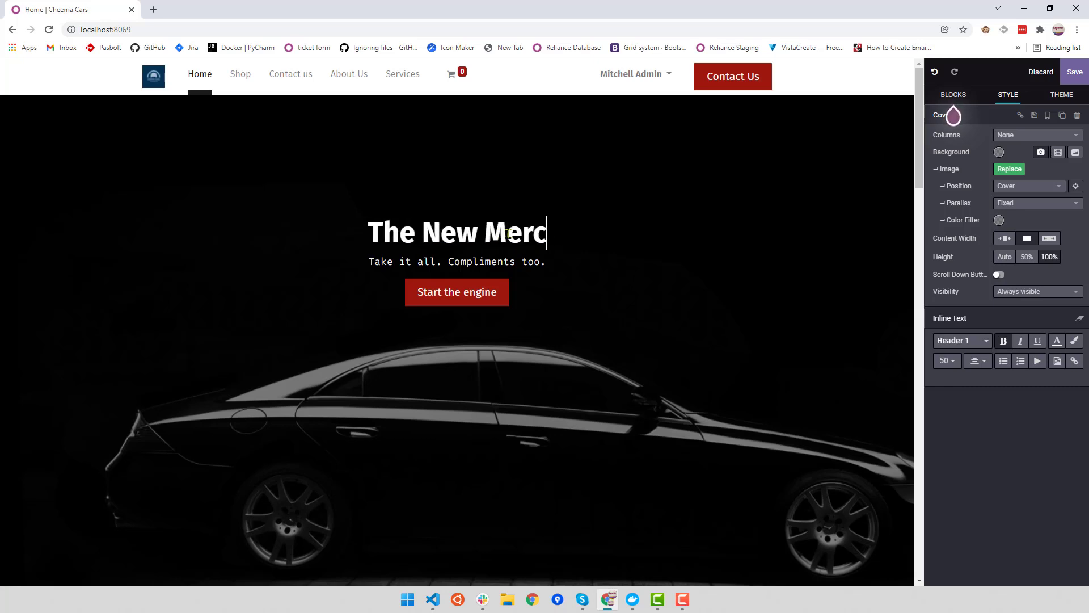
text(edes)
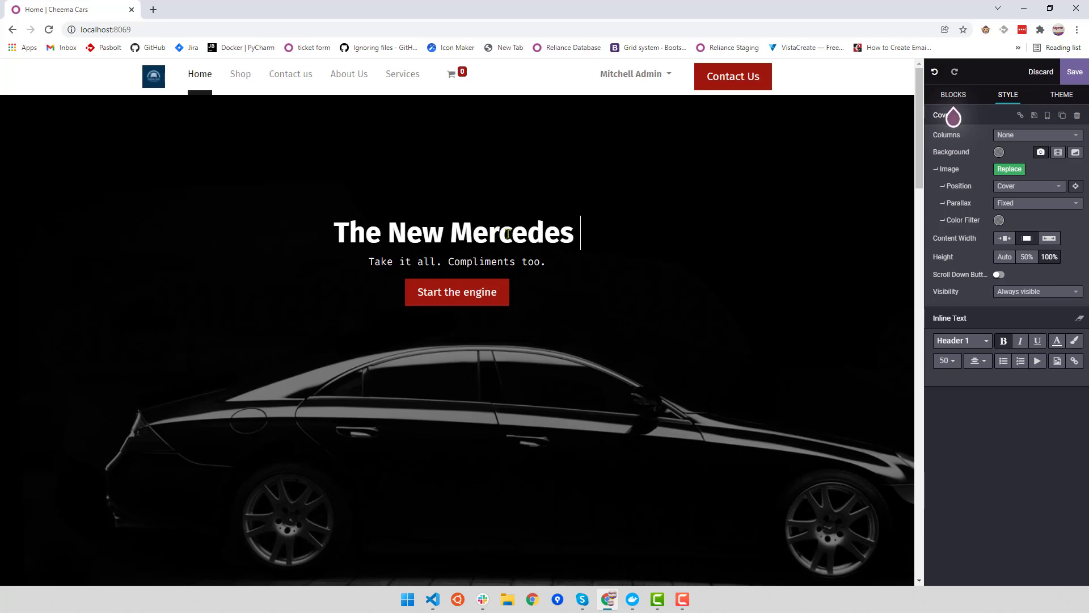
text( Benz)
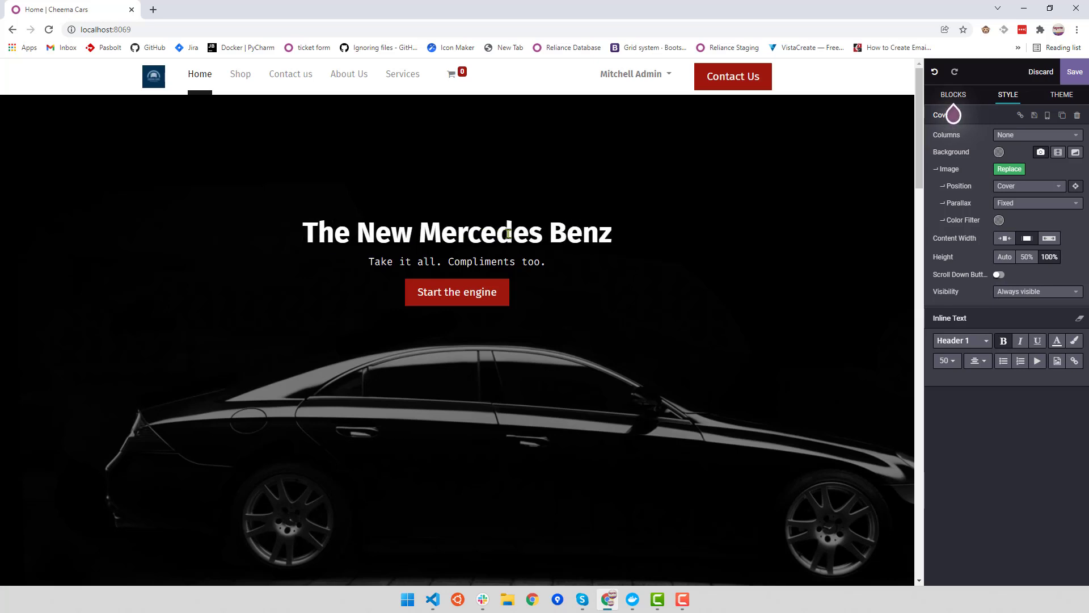
click(429, 262)
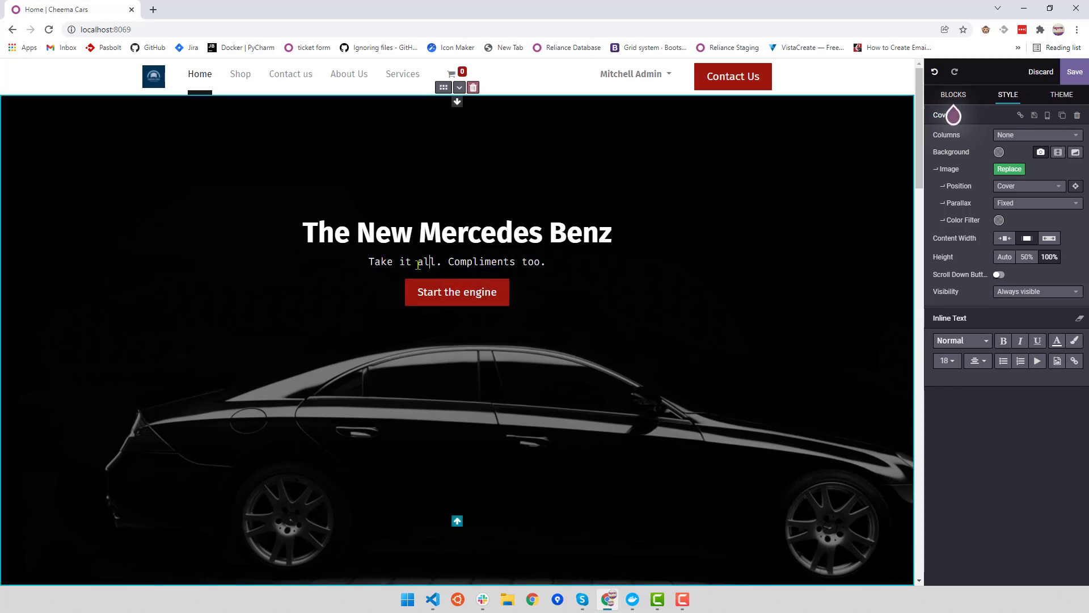
click(419, 264)
key(Left)
key(Left)
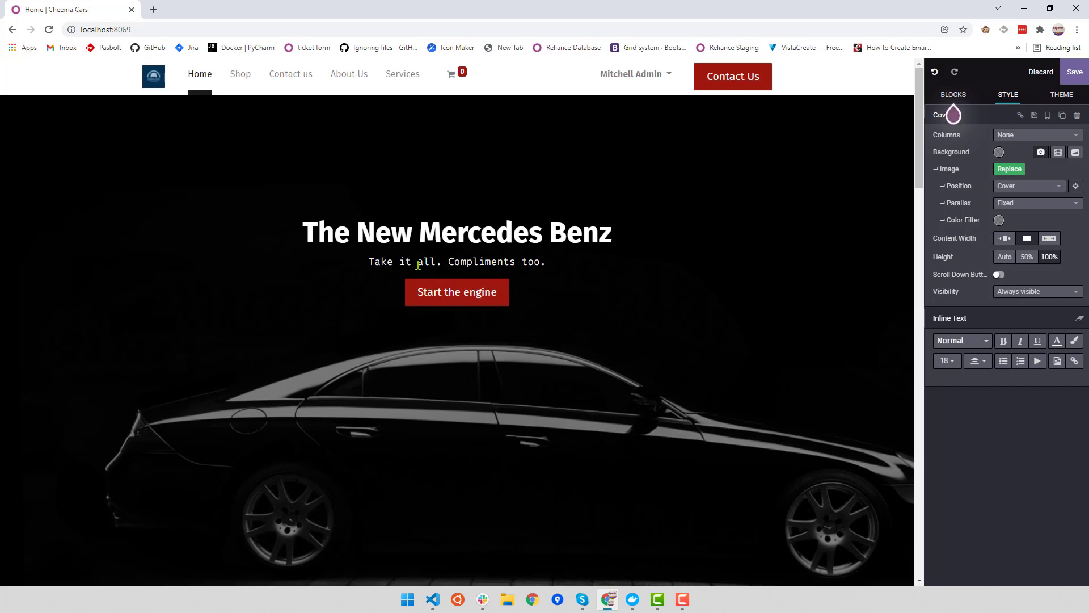
click(453, 251)
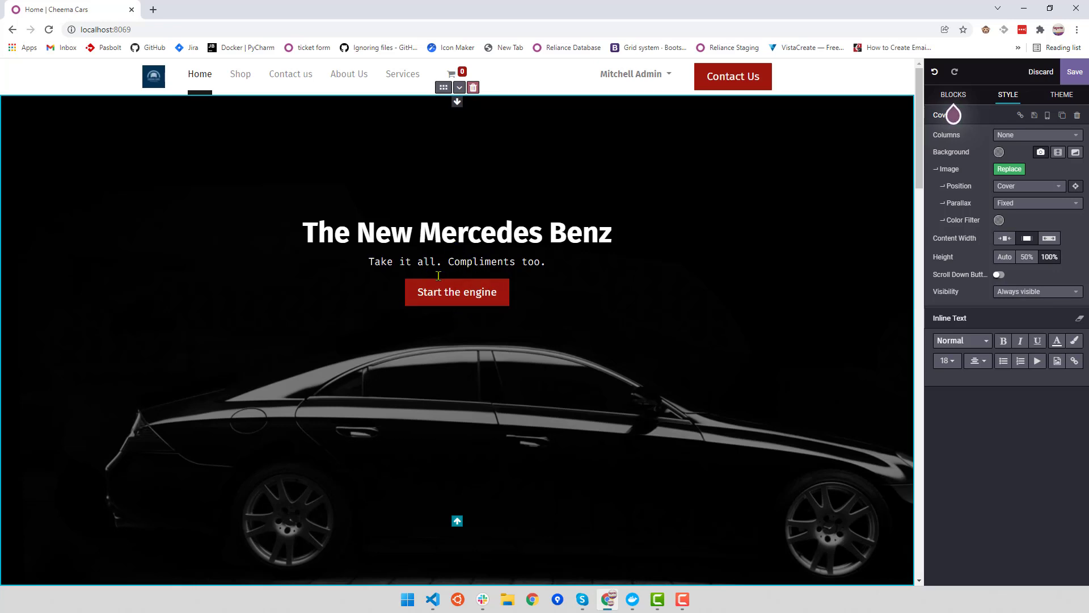
Try out the narrow, regular and full content widths on the Mercedes Benz cover block
click(512, 241)
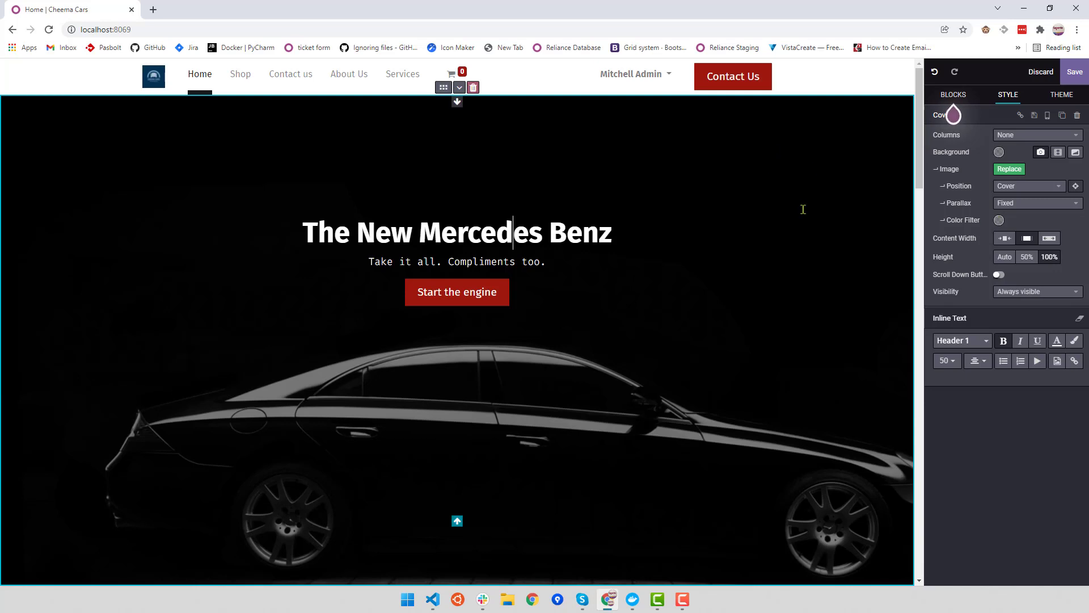
click(1026, 238)
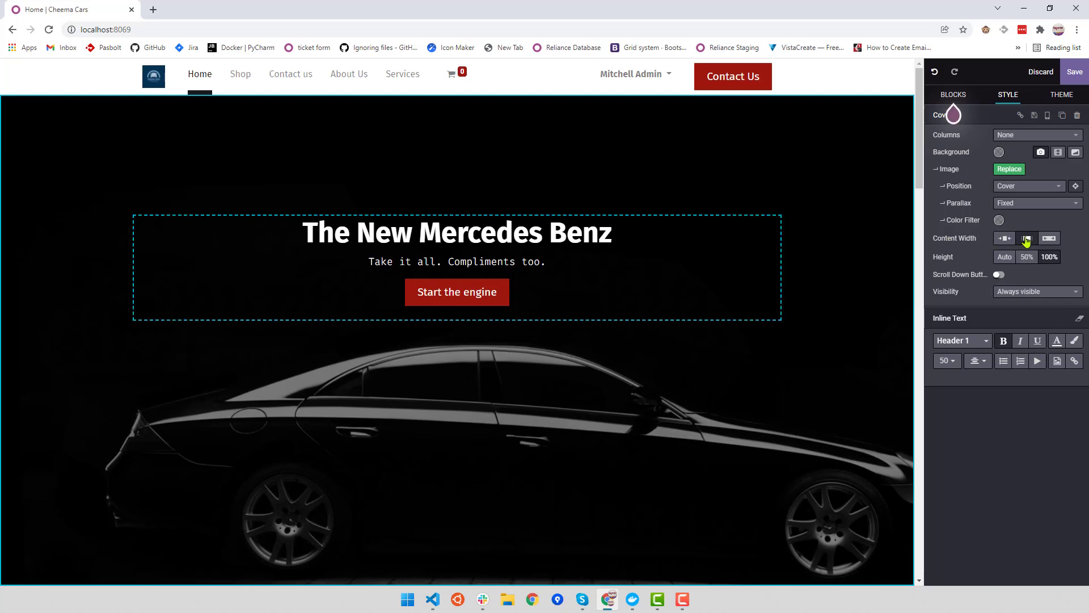
click(1049, 238)
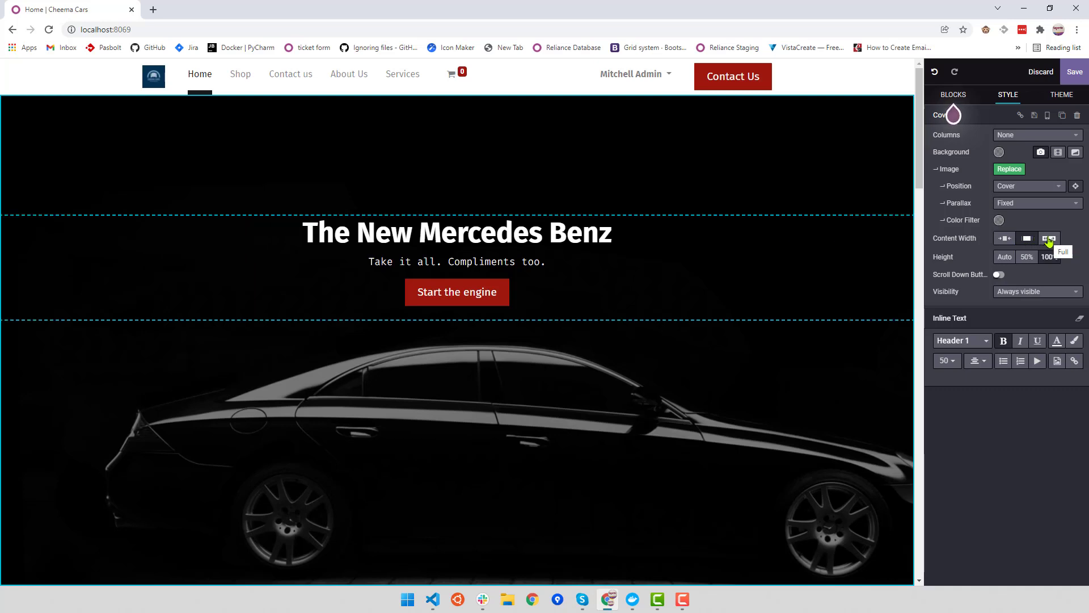
click(1026, 238)
click(1004, 238)
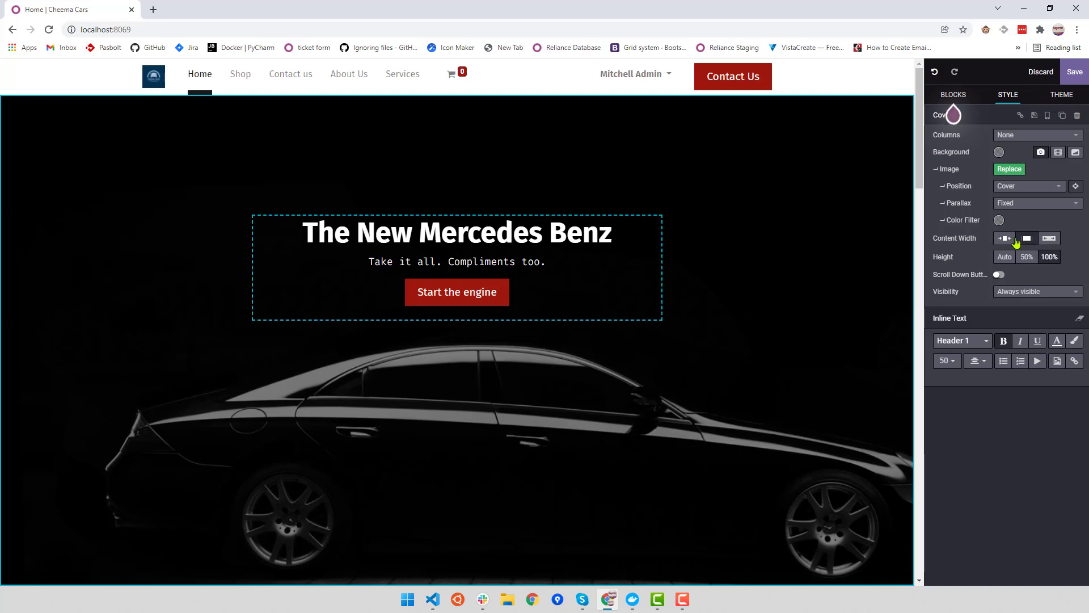
click(1026, 239)
click(1049, 239)
click(1026, 238)
click(1006, 238)
Try the Auto and 50% heights on the cover block and return it to 100%
click(1005, 258)
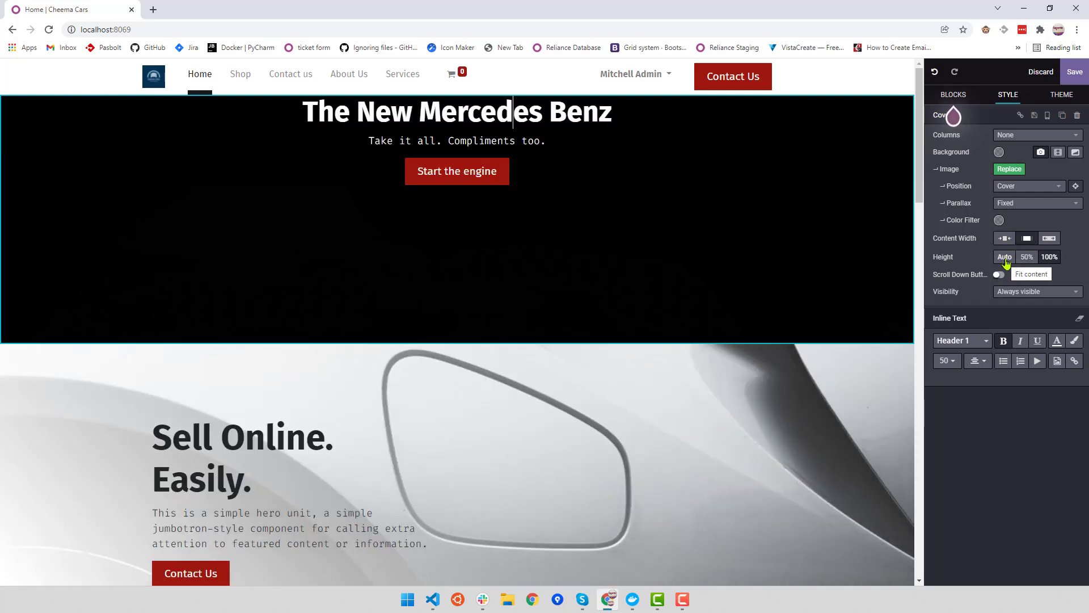
click(1026, 257)
click(1047, 258)
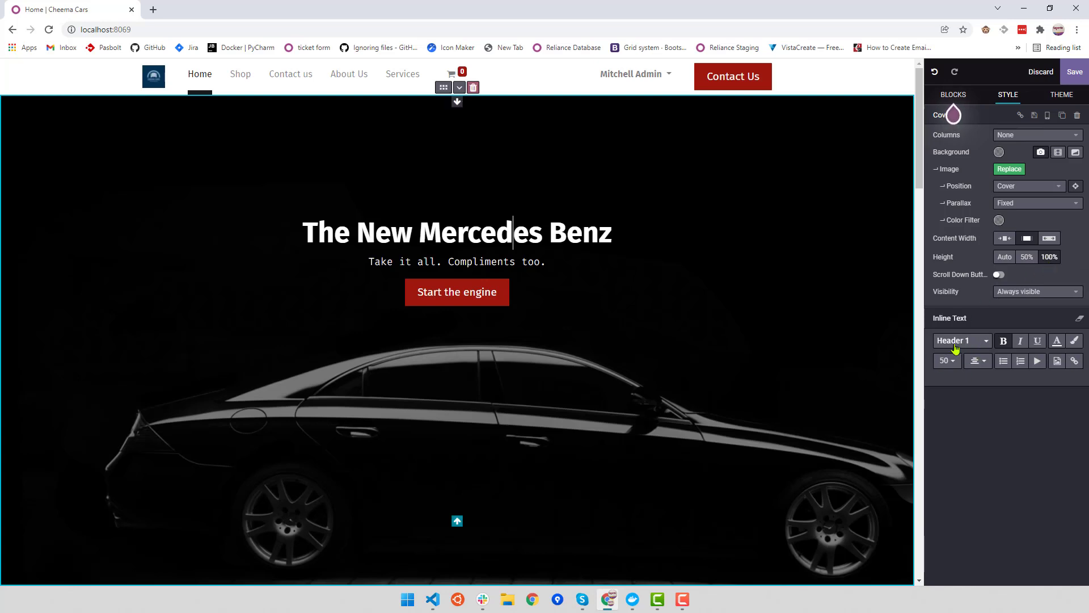
Apply Header 2 and Header 4 to the cover's heading as a trial and finish with Header 1
click(978, 343)
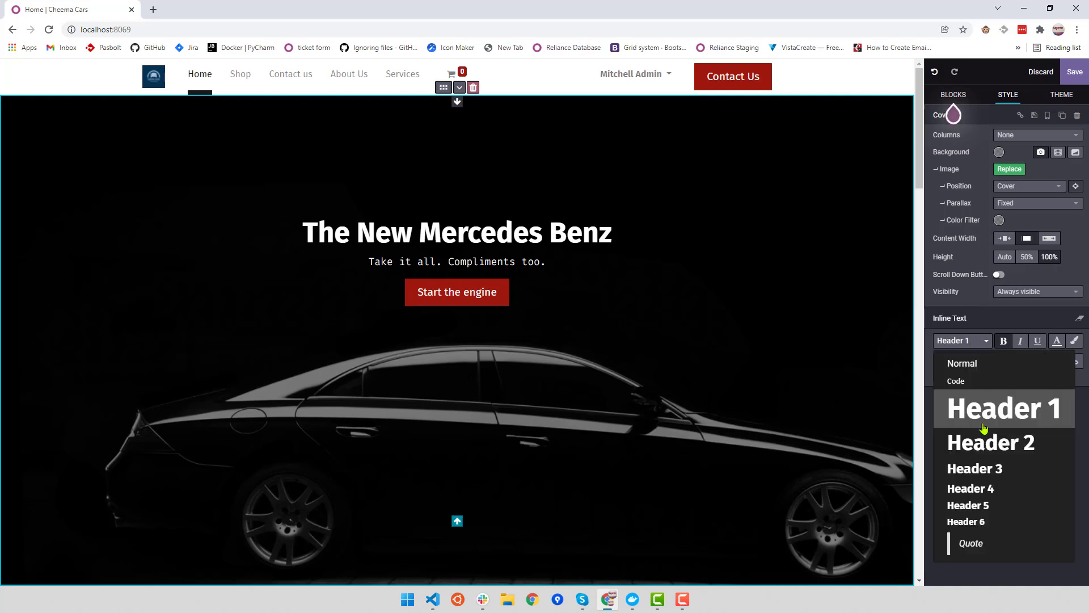
click(990, 445)
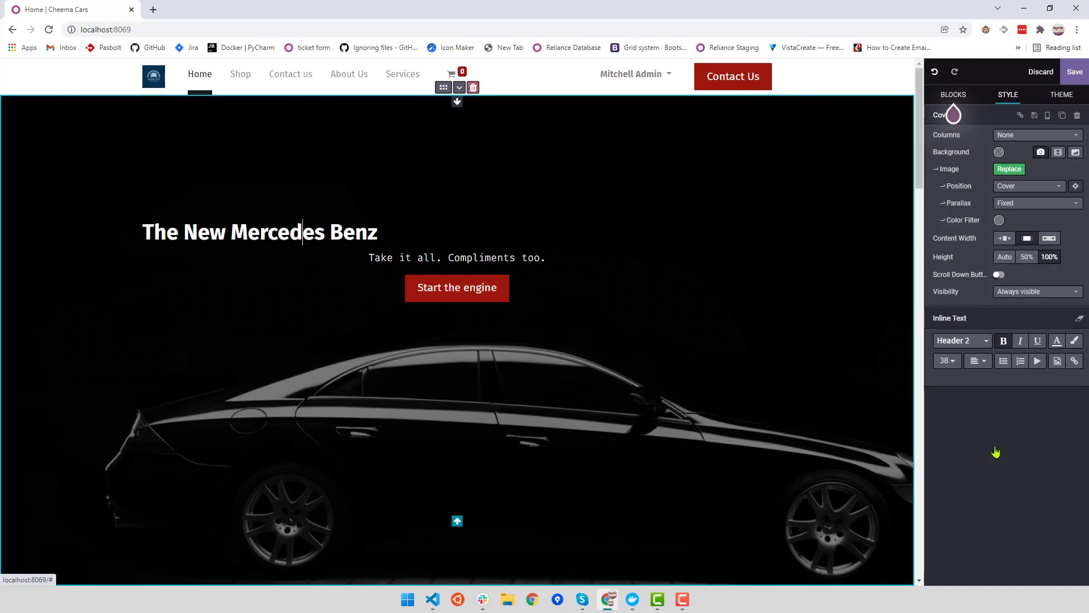
click(976, 342)
click(970, 488)
click(977, 342)
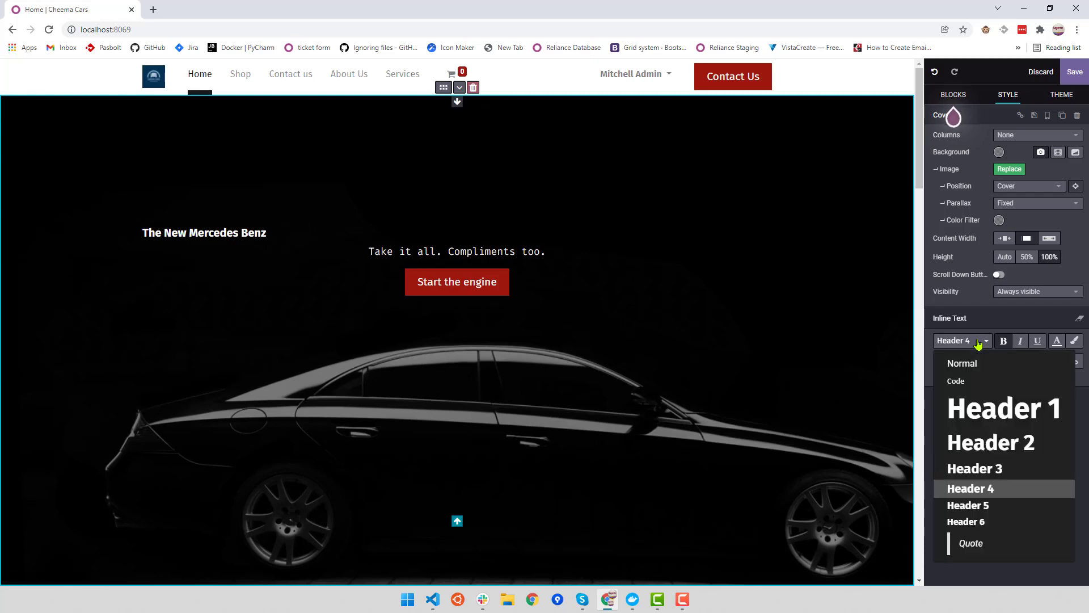
click(981, 410)
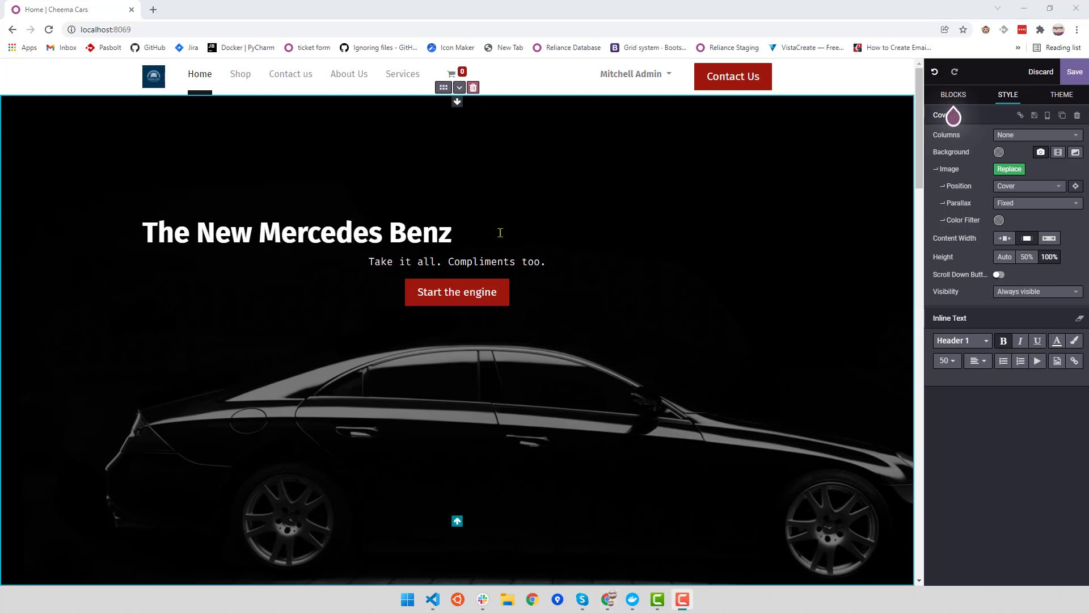
Select the cover's "Start the engine" button and open its /contactus link address for editing
click(462, 294)
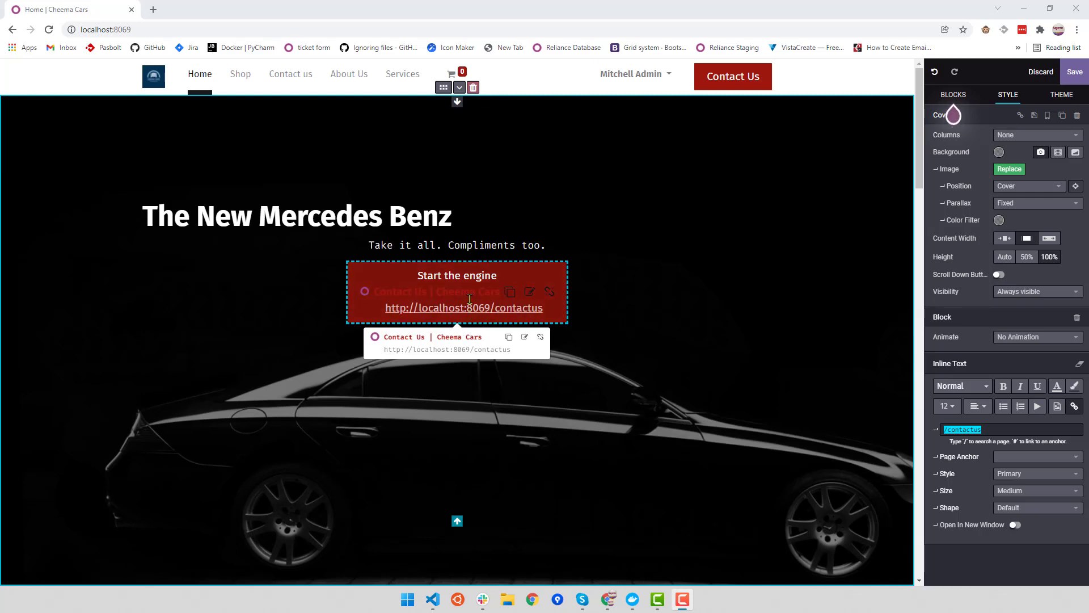
click(396, 291)
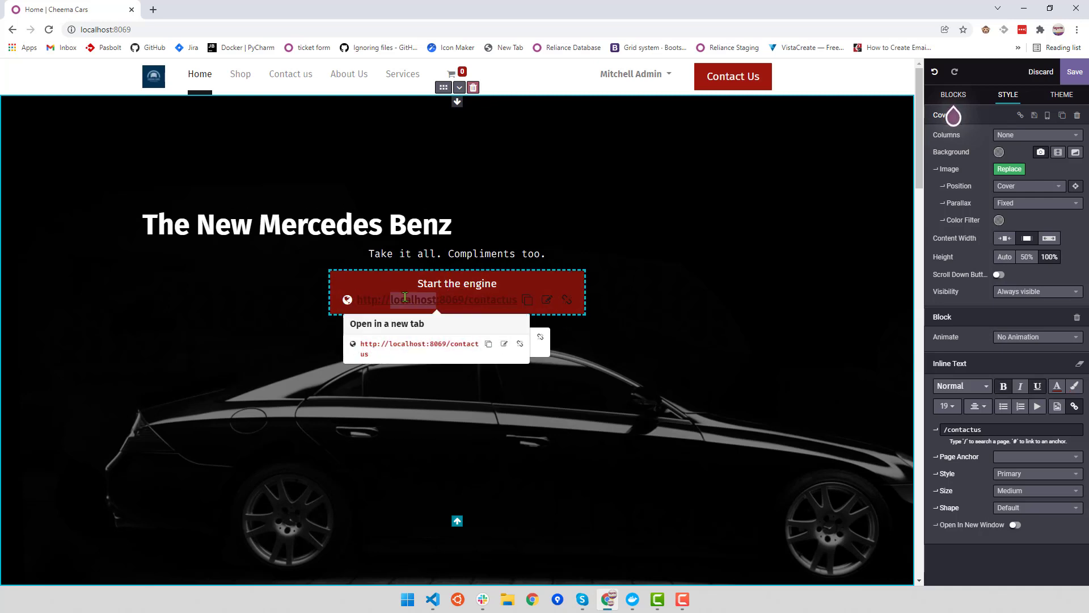
click(405, 297)
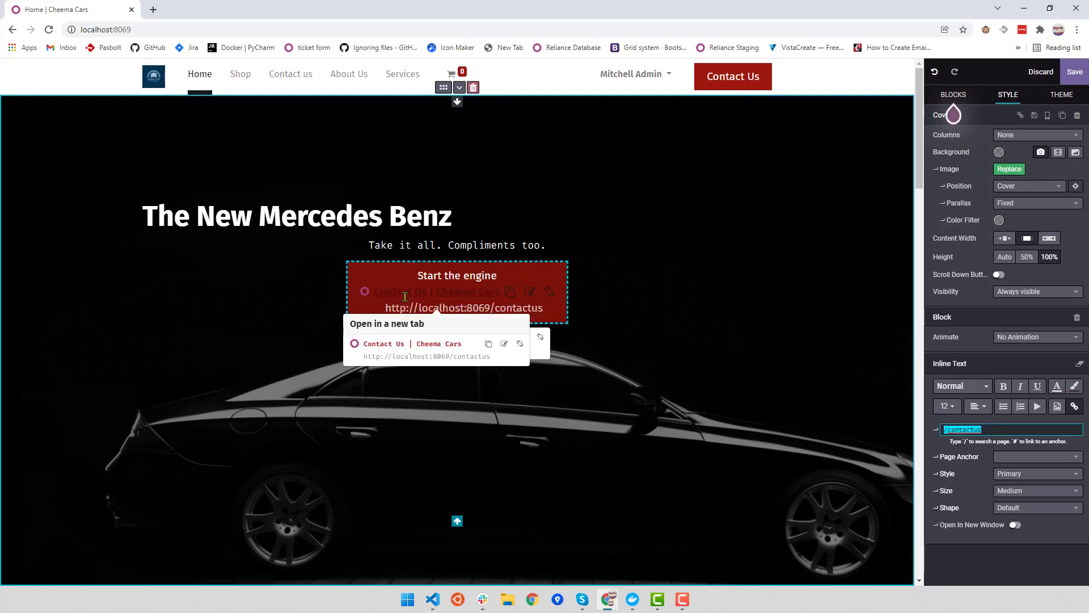
click(980, 429)
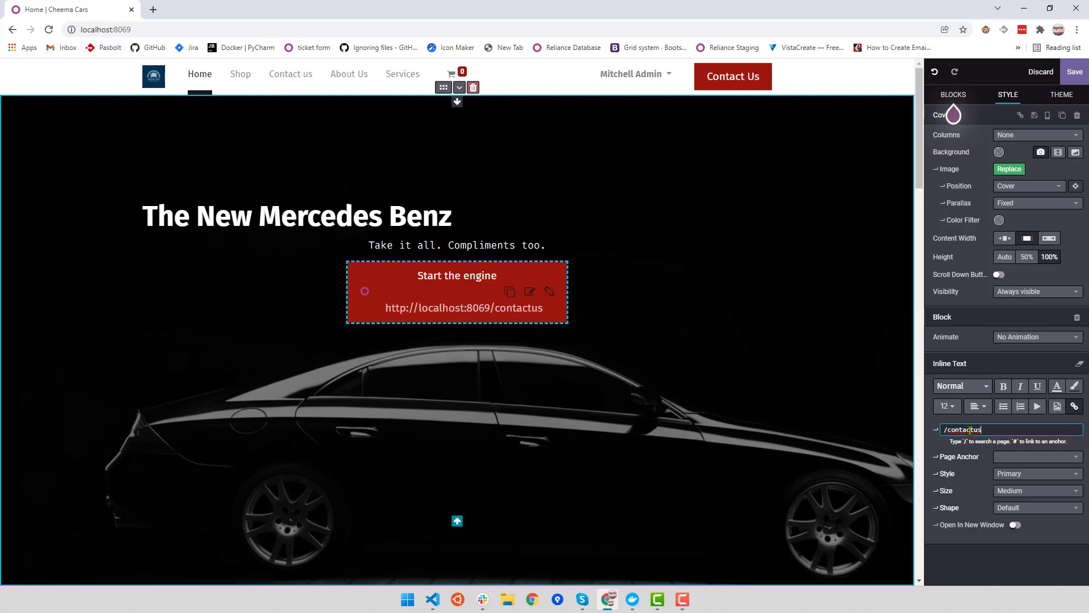
key(Return)
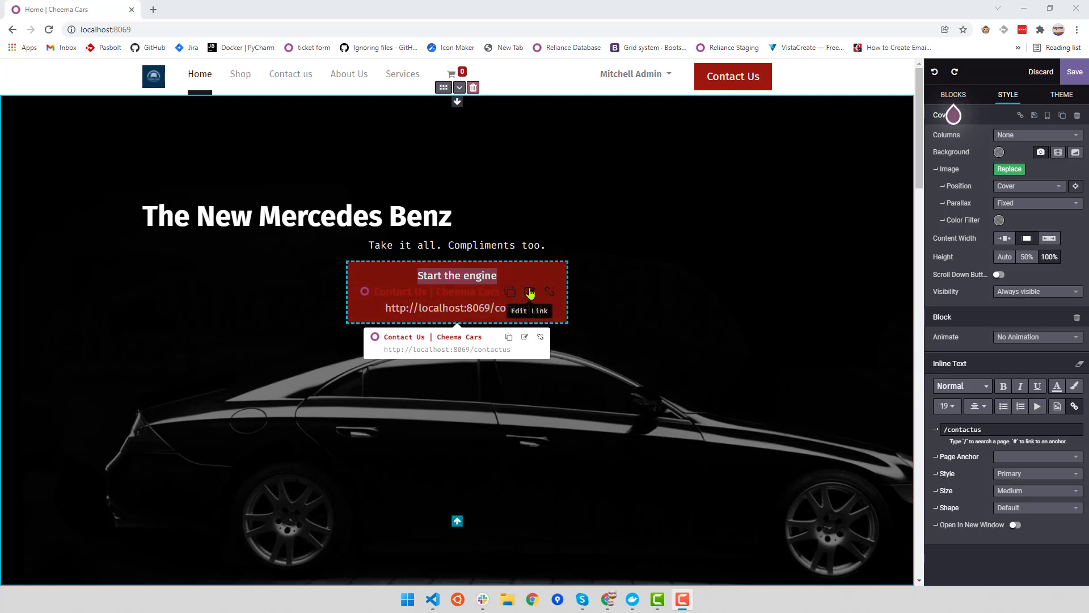
Try to edit and remove the "Start the engine" button's link, and undo the changes to the cover
click(530, 293)
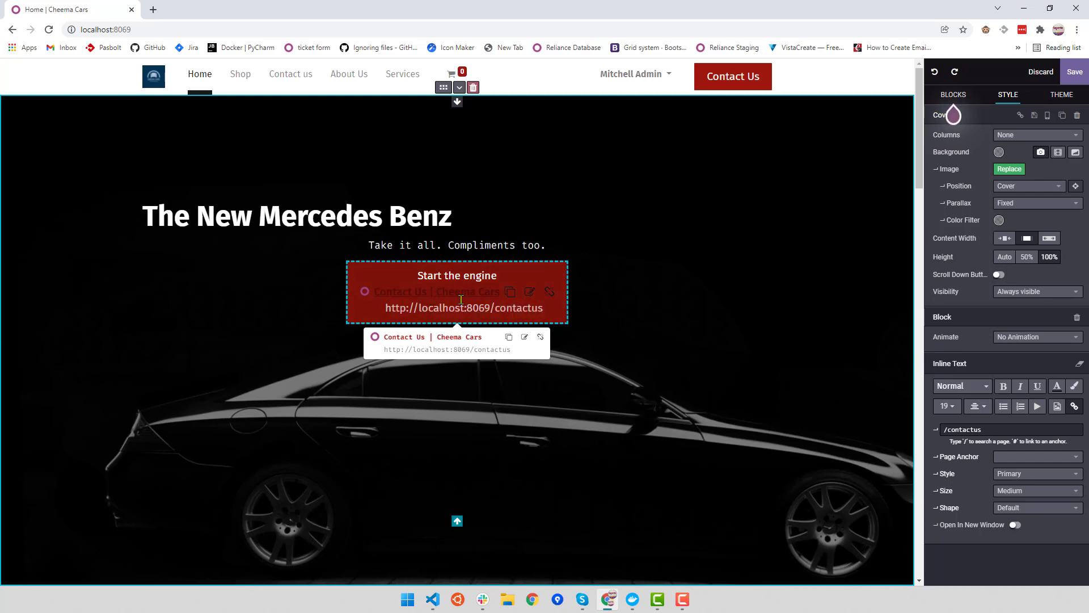
click(549, 292)
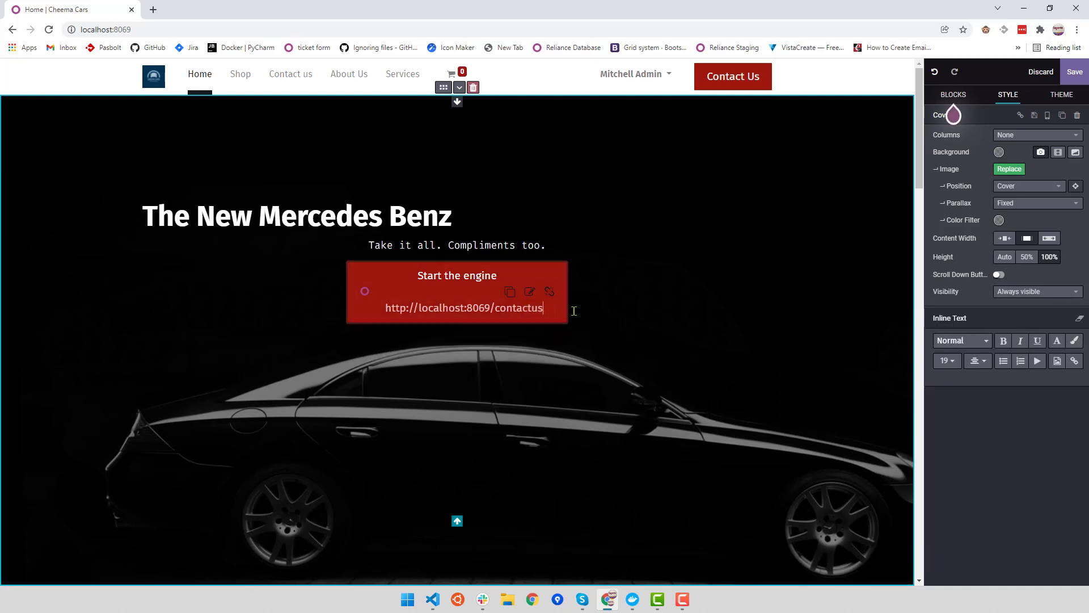
key(ctrl+z)
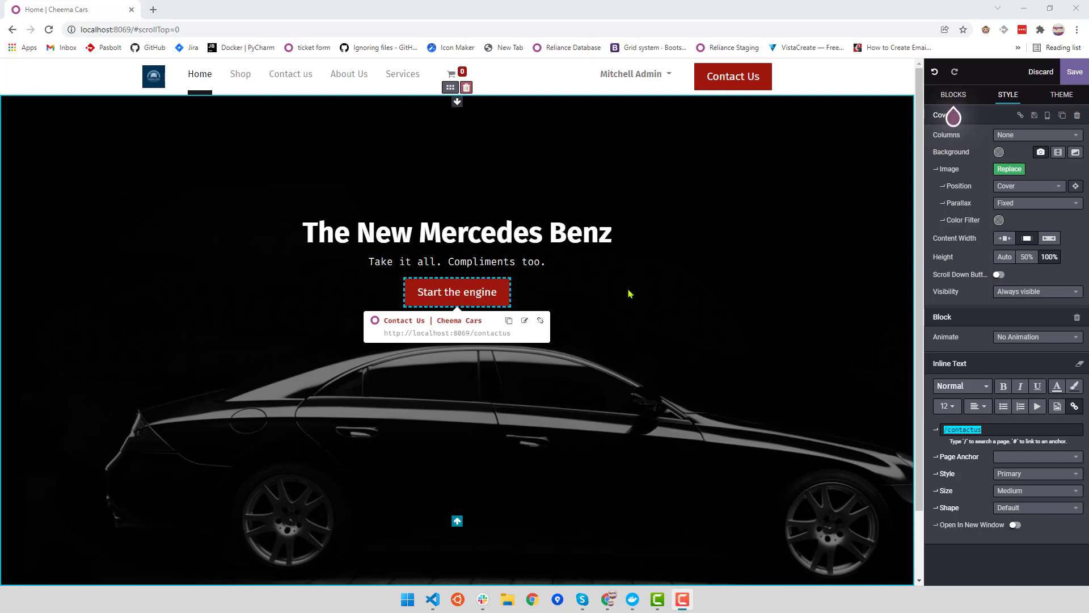
Discard the unsaved home page edits and reopen the page for editing
click(1041, 72)
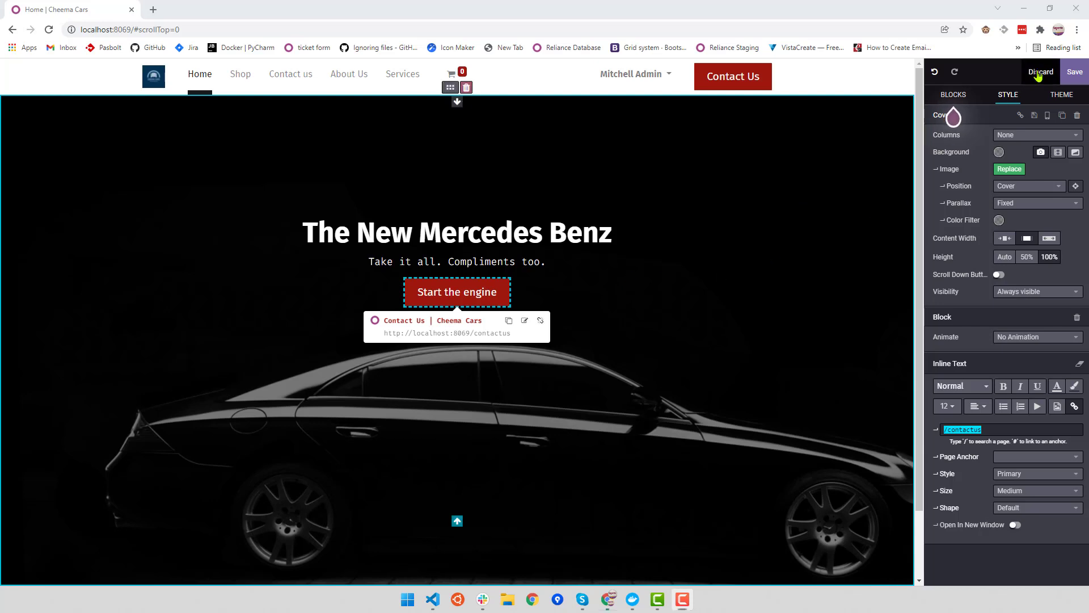
click(379, 162)
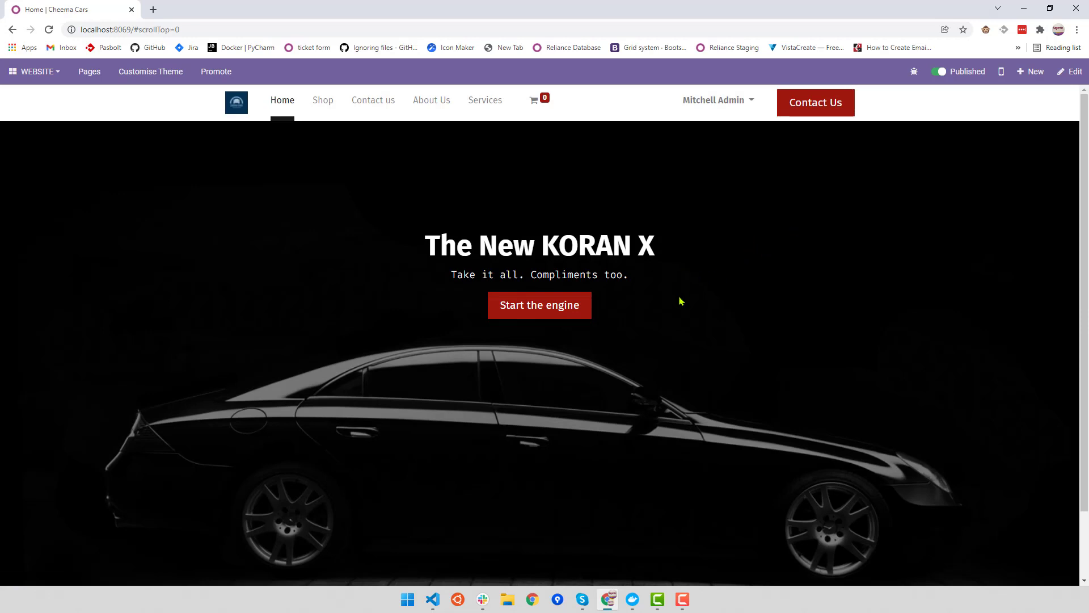
click(1061, 76)
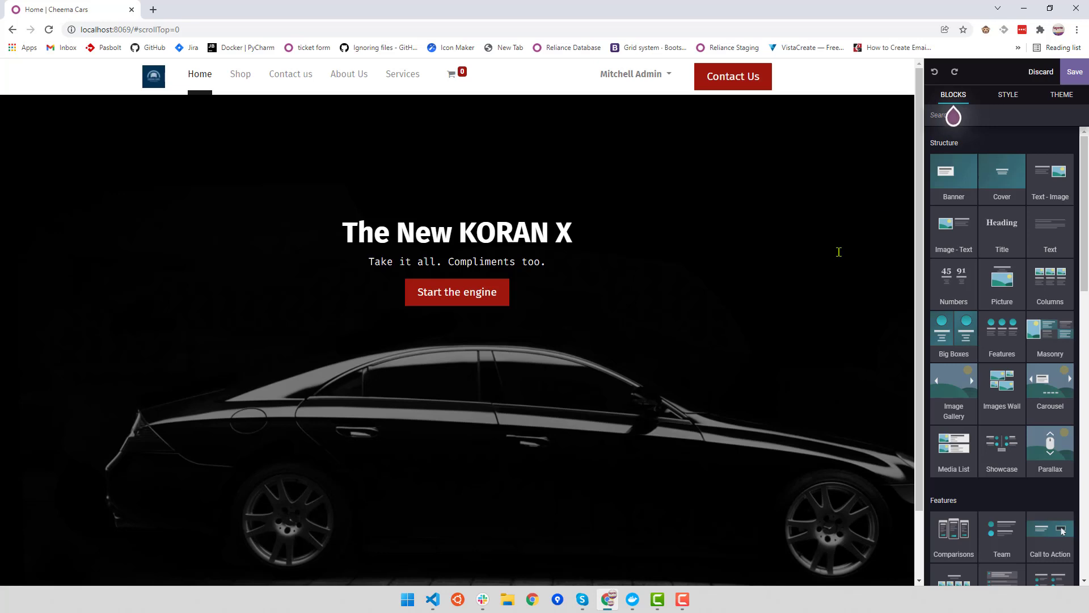
Add a Text - Image block between the cover and the footer
scroll(839, 251, down, 3)
drag(1038, 182, 431, 460)
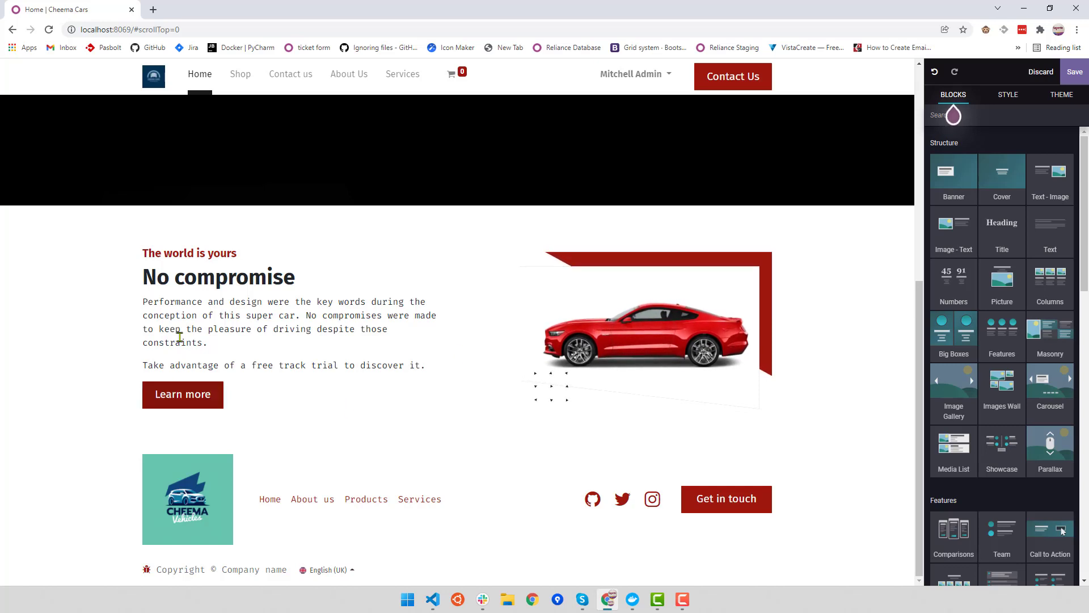
Select the Text - Image block's paragraph, "No compromise" heading and "The world is yours" subtitle in turn to view their text options
click(192, 304)
triple_click(195, 318)
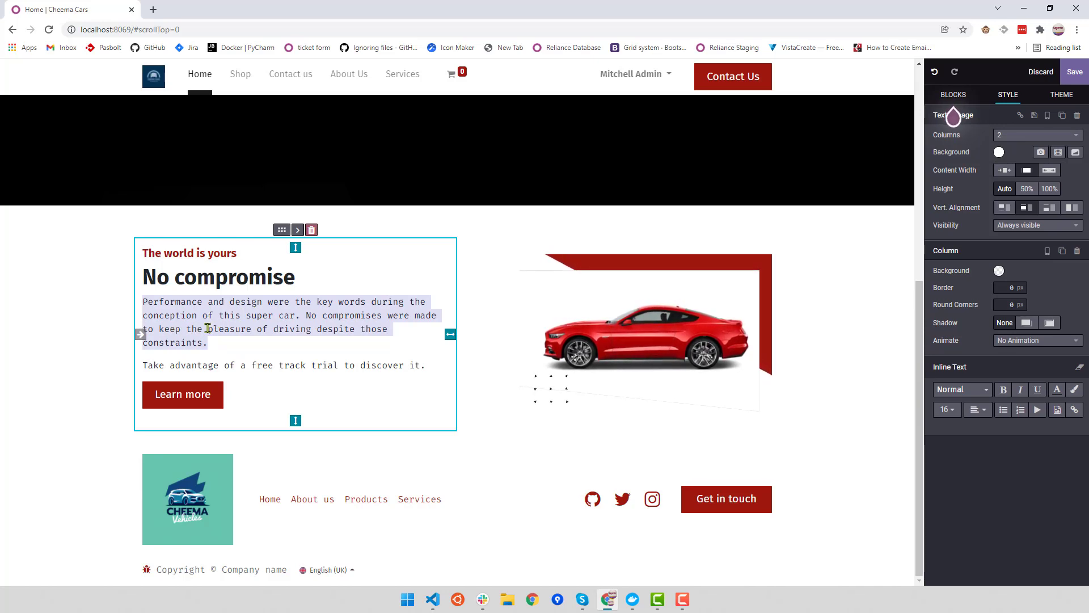
triple_click(240, 283)
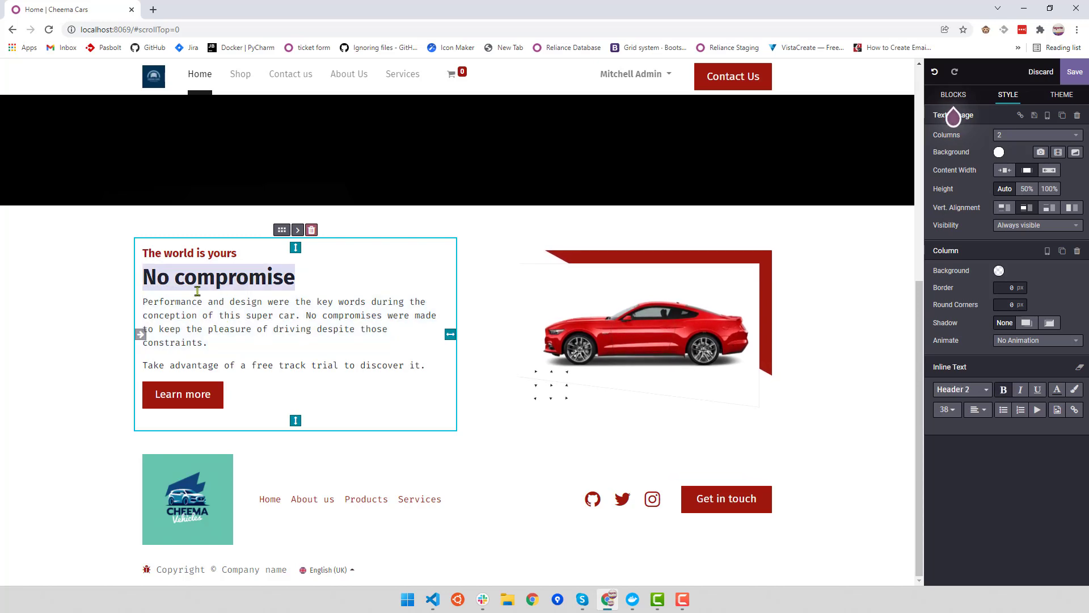
triple_click(208, 253)
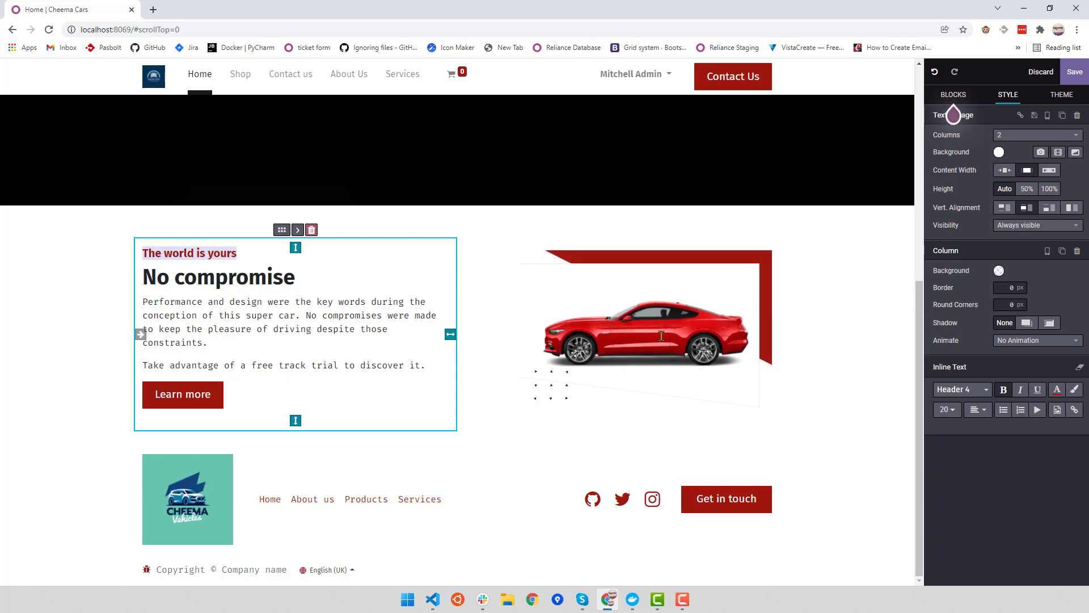
Try out different widths for the red car image's column, finishing with it narrower and beside the text
click(661, 336)
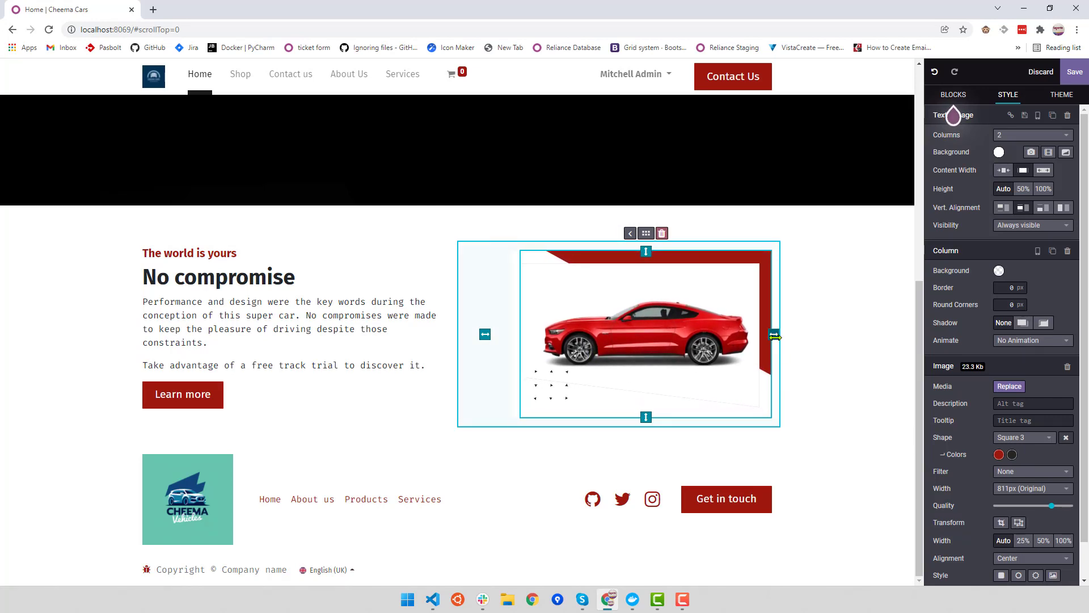
drag(775, 335, 827, 335)
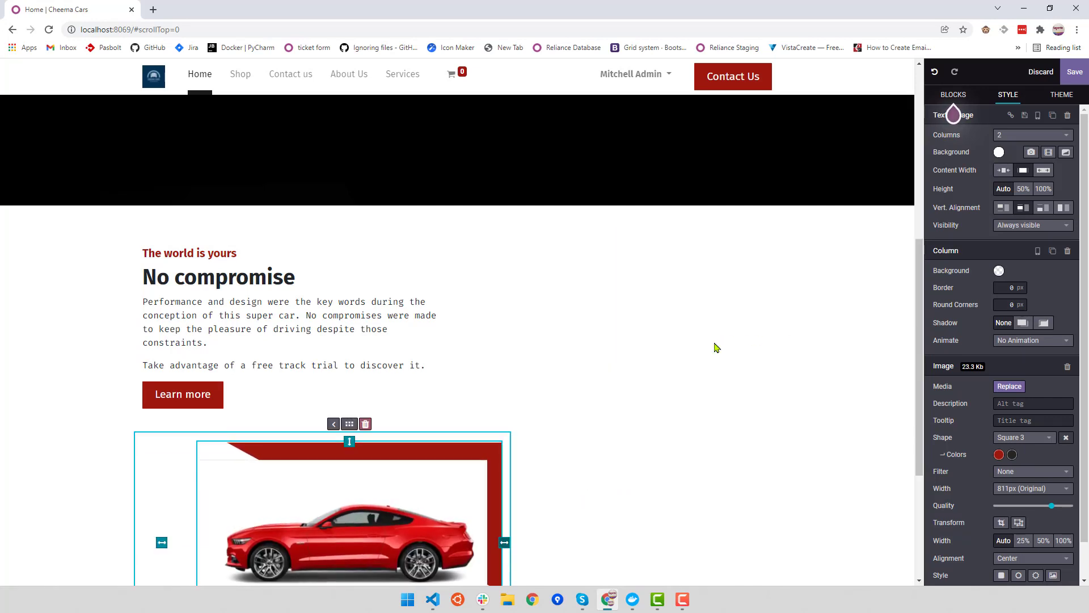
mouse_move(716, 347)
mouse_down()
mouse_move(600, 336)
mouse_move(724, 344)
mouse_up()
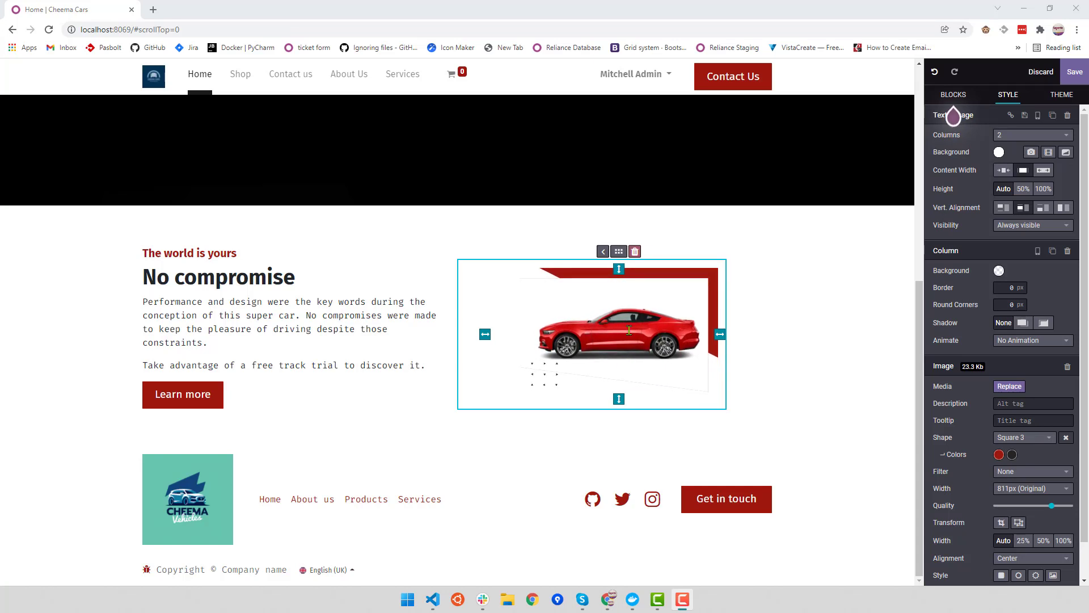
Look at the media choices for replacing the red car image, close them without choosing, and select the whole block
double_click(628, 330)
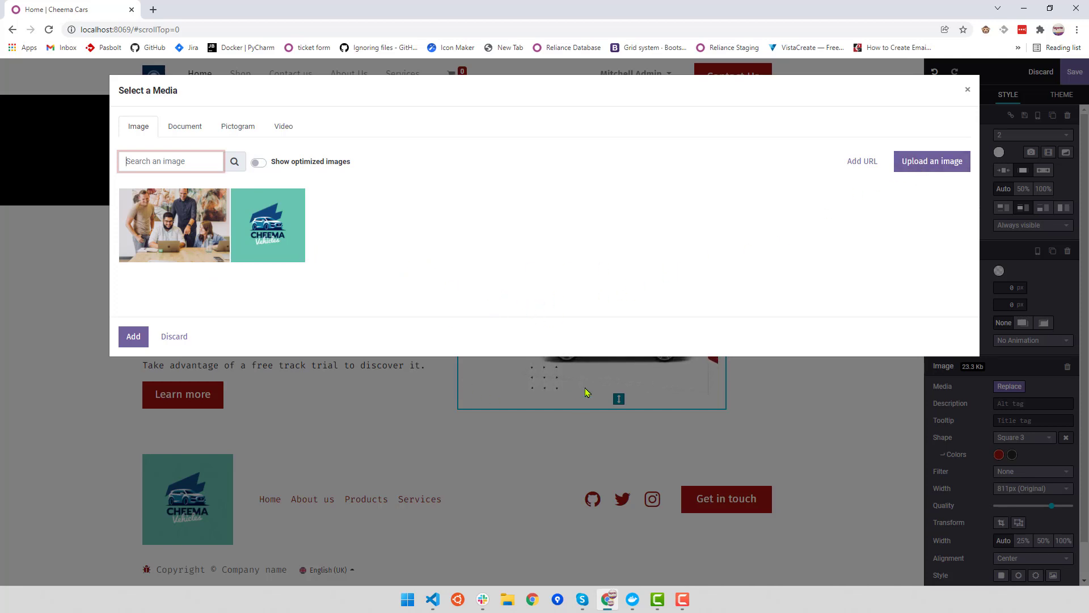
click(968, 89)
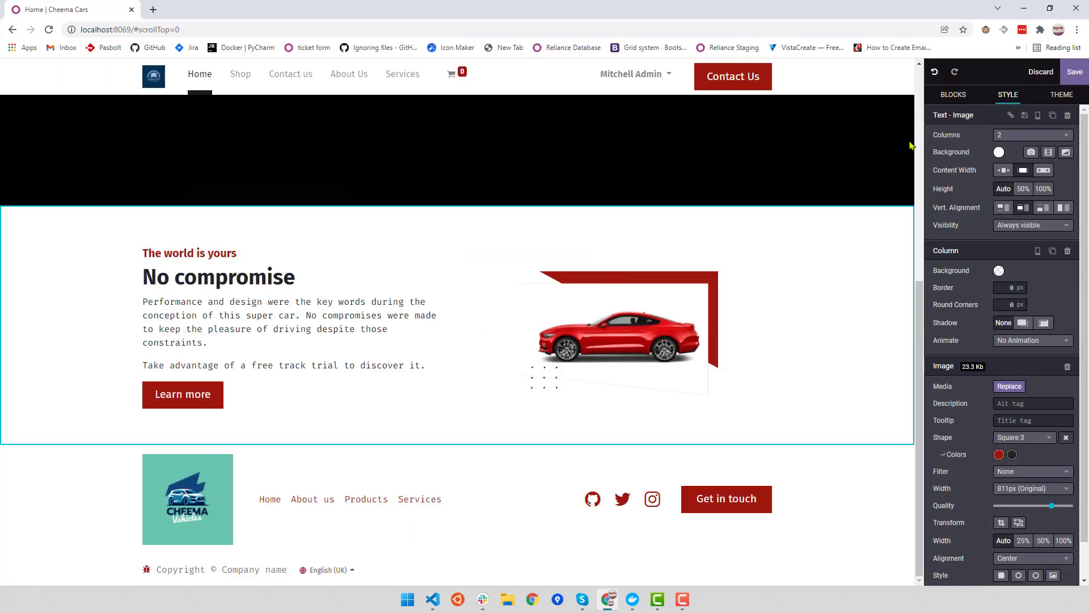
click(775, 326)
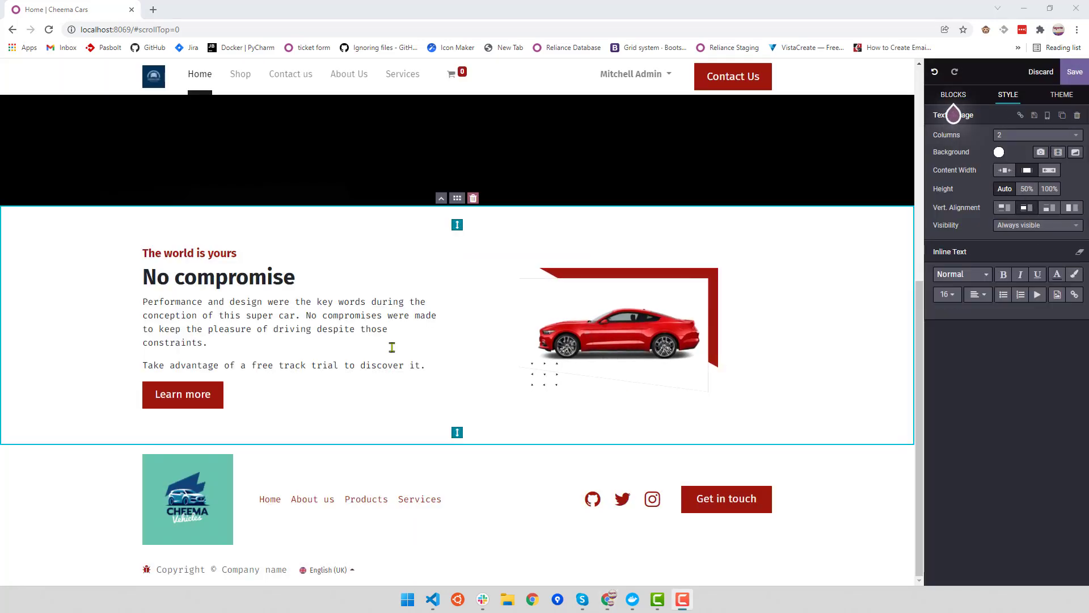
Open the link settings of the "Learn more" button to view its address, style, size and shape options
double_click(185, 397)
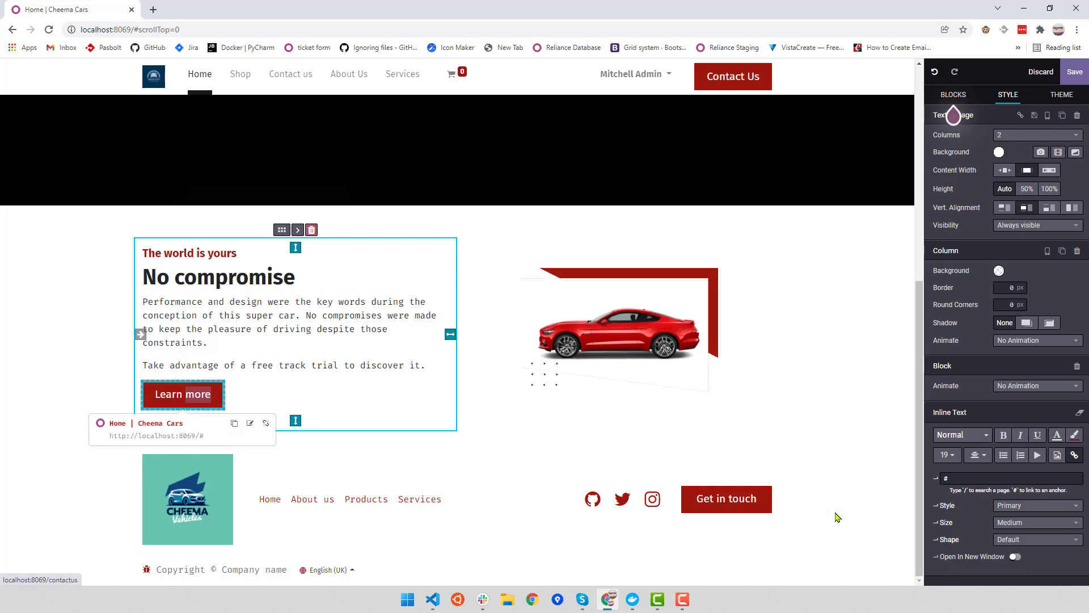
click(250, 423)
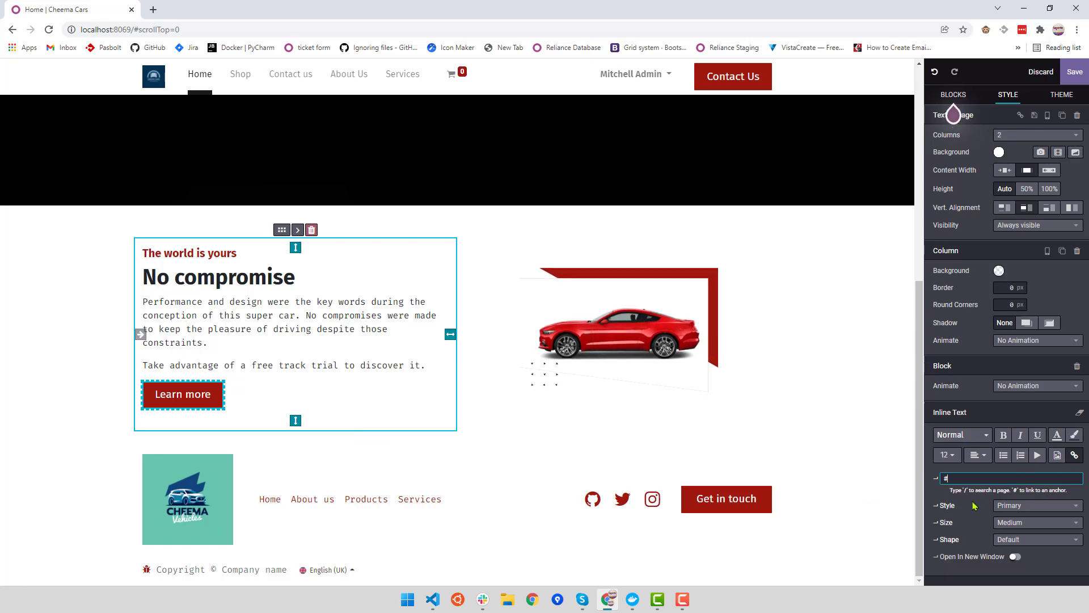
click(184, 396)
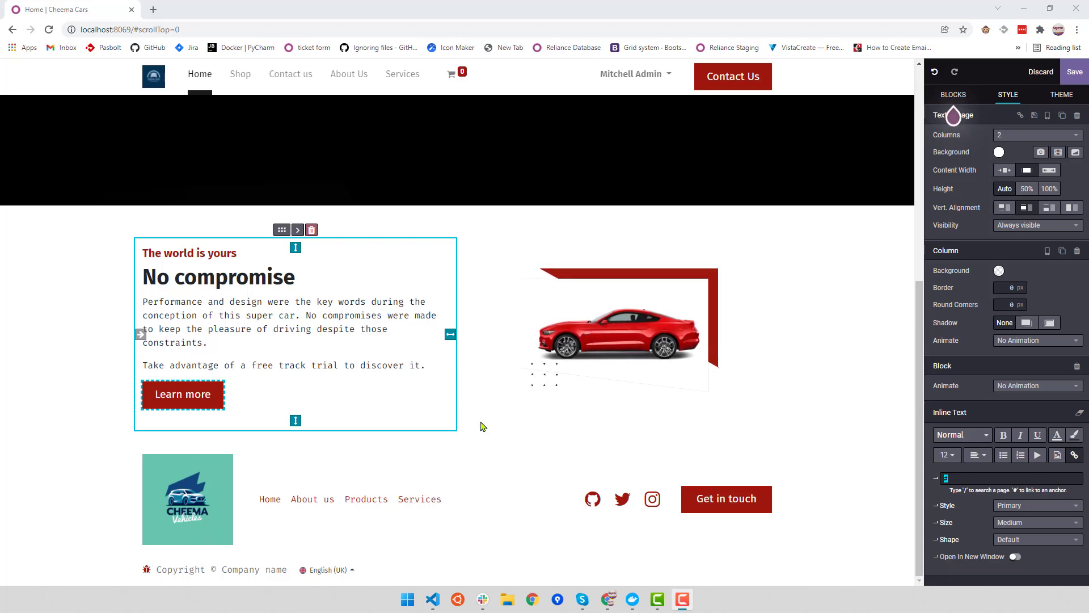
Discard the unsaved Text - Image block edits and leave the page editor
click(1041, 72)
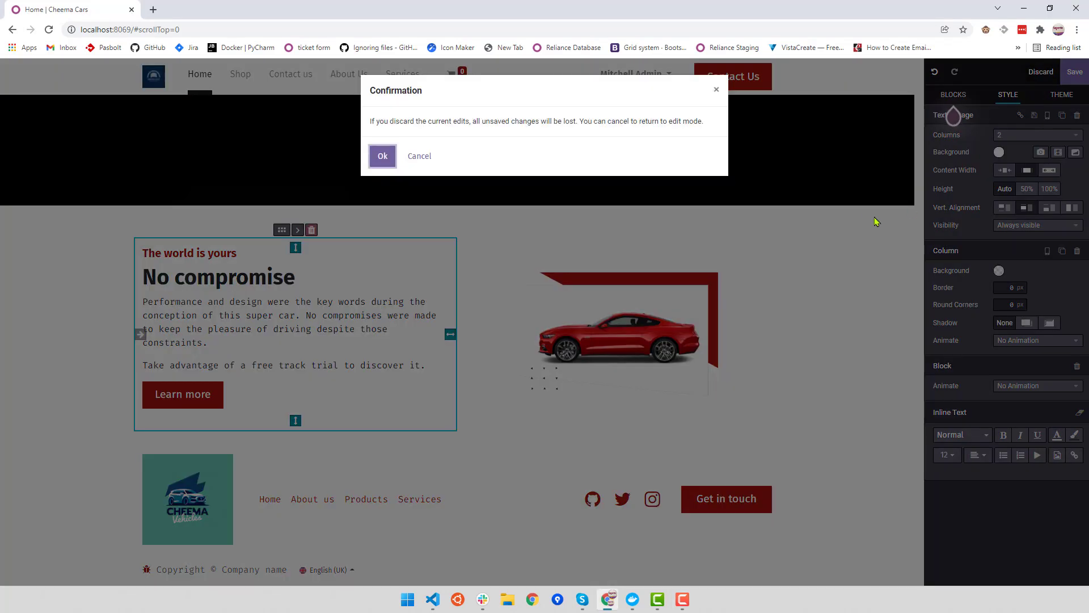
click(379, 154)
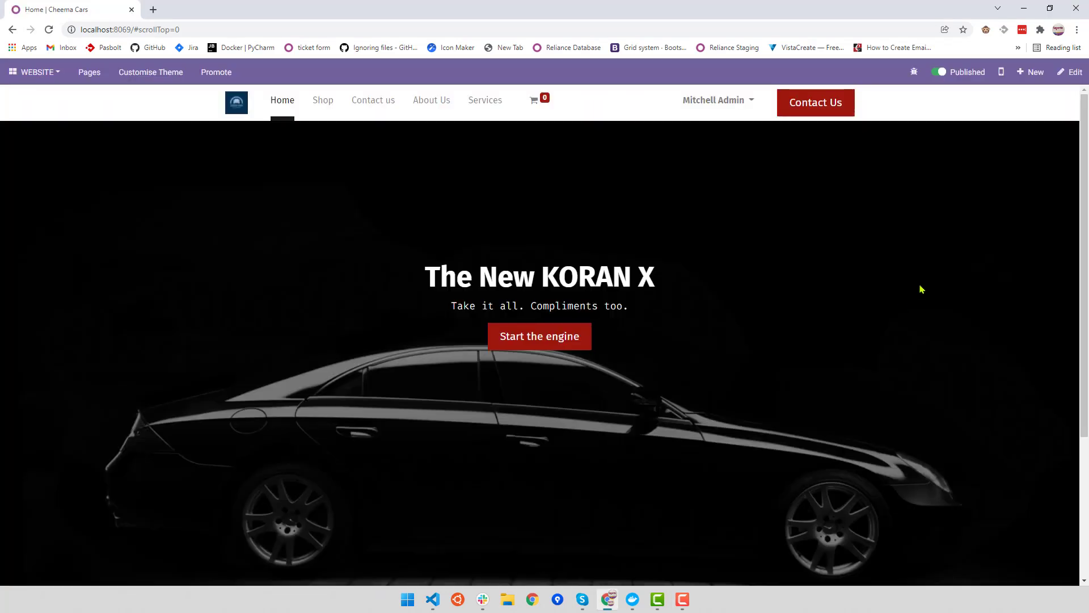